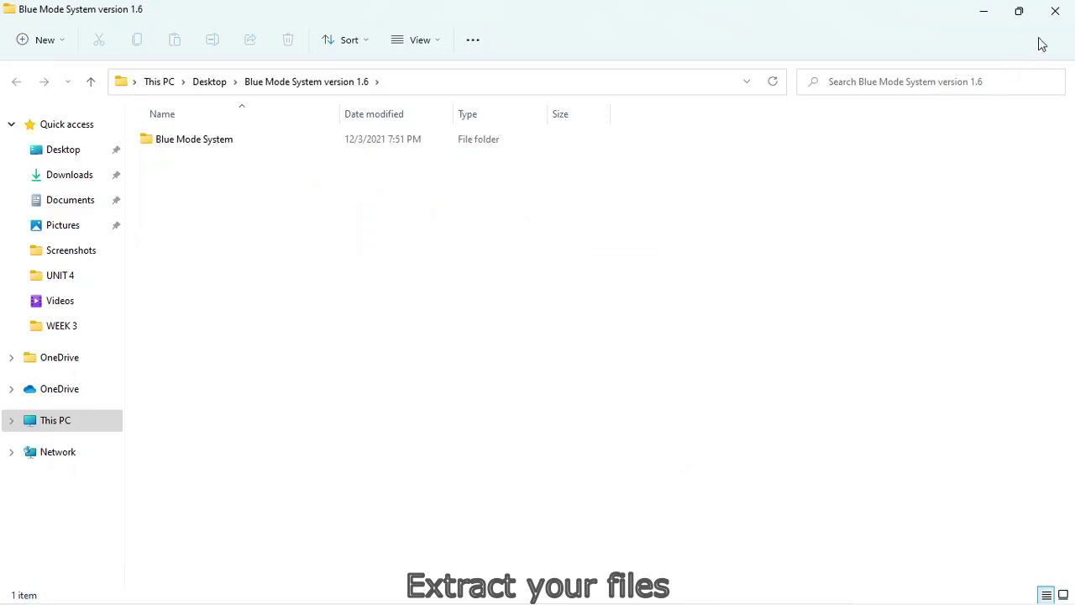
- Close the extracted folder's window and open the unzipped Blue Mode System version 1.6 folder from the Desktop
{"action": "left_click", "coordinate": [1055, 10]}
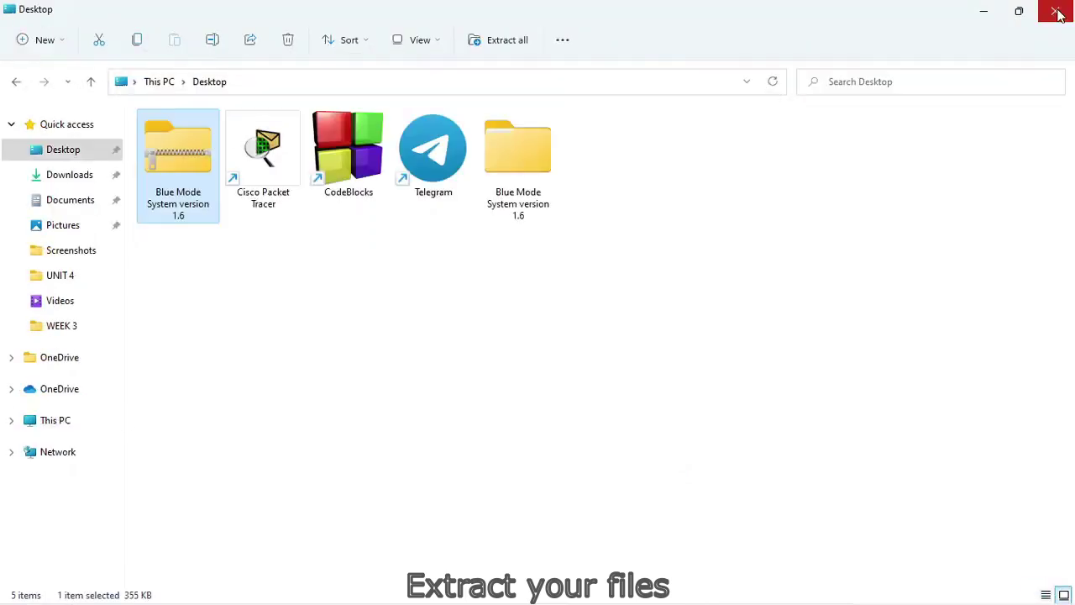
{"action": "left_click", "coordinate": [550, 312]}
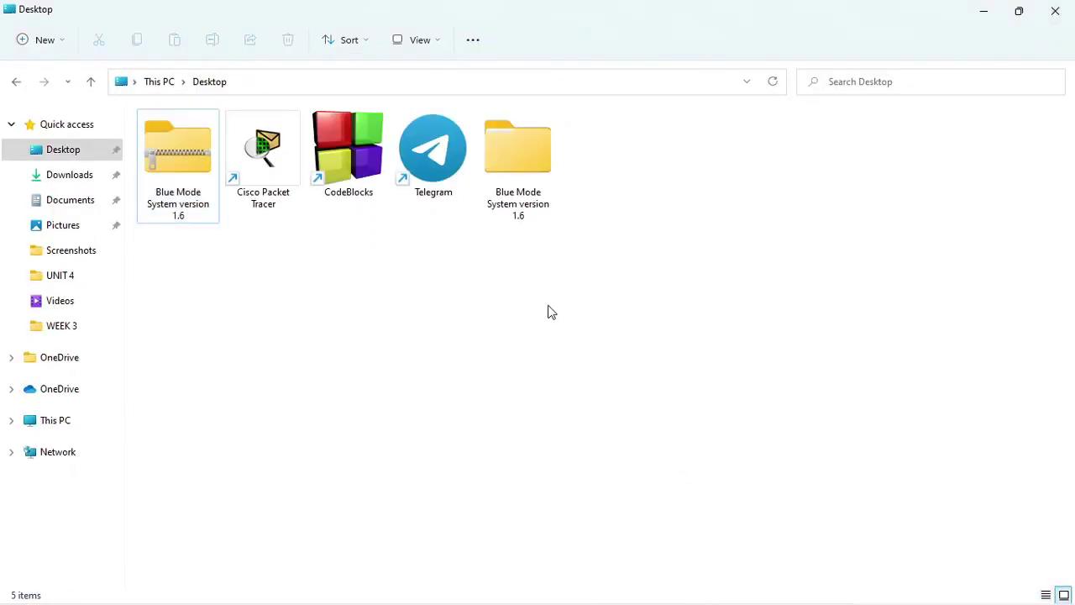
{"action": "left_click", "coordinate": [528, 163]}
{"action": "right_click", "coordinate": [528, 157]}
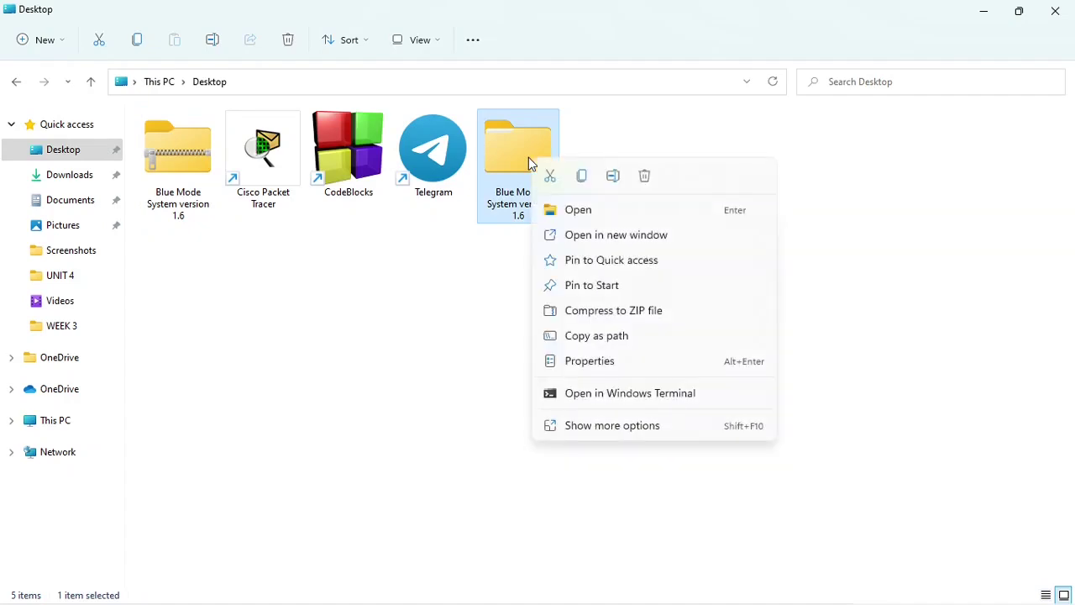
{"action": "left_click", "coordinate": [578, 214]}
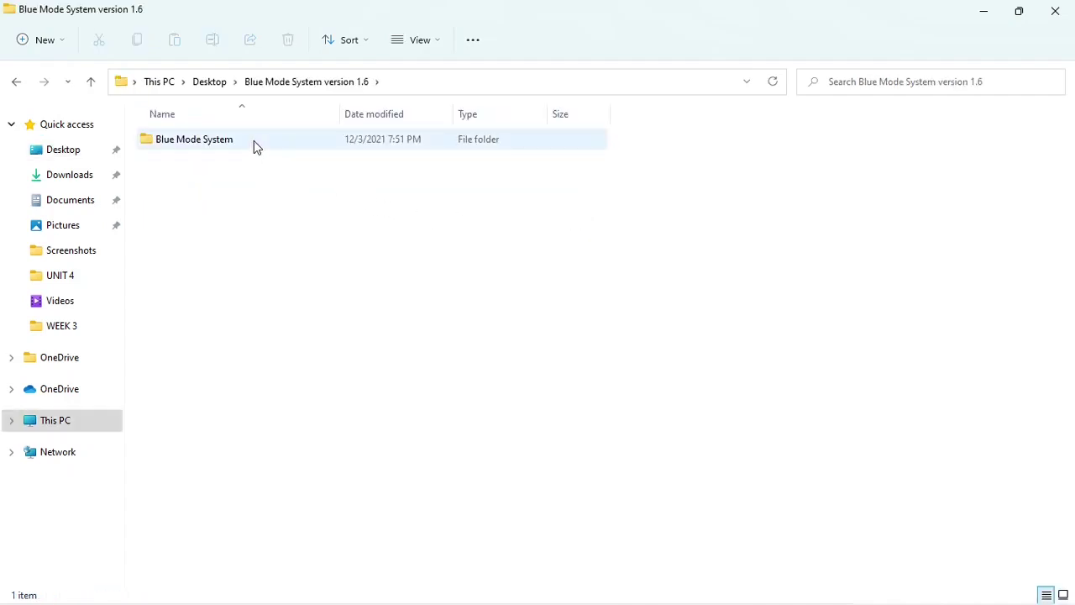
- Open the Blue Mode System folder and go into its indicators subfolder
{"action": "left_click", "coordinate": [254, 141]}
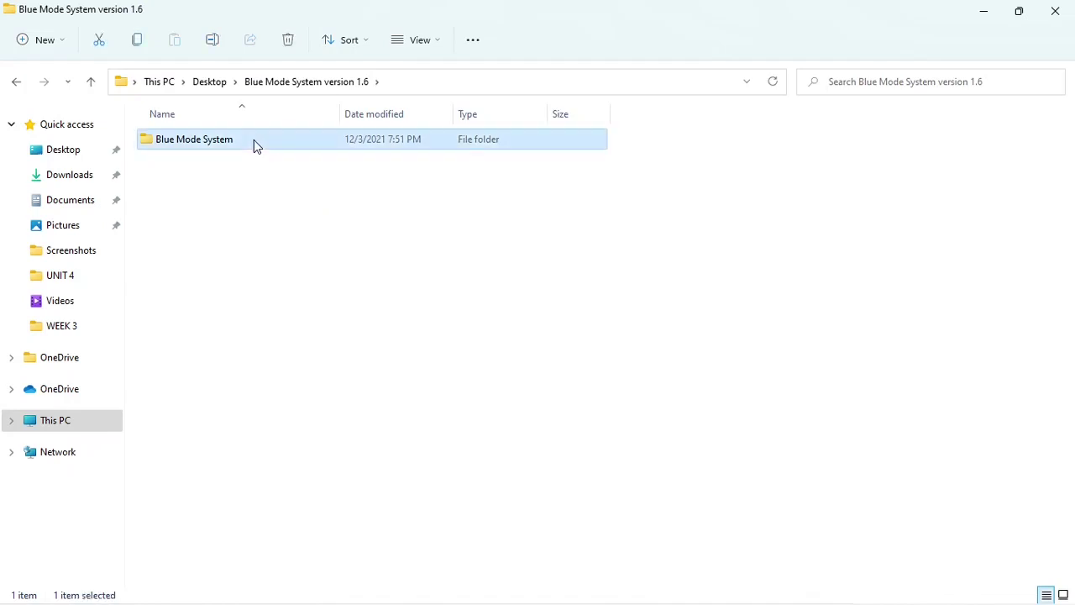
{"action": "right_click", "coordinate": [254, 143]}
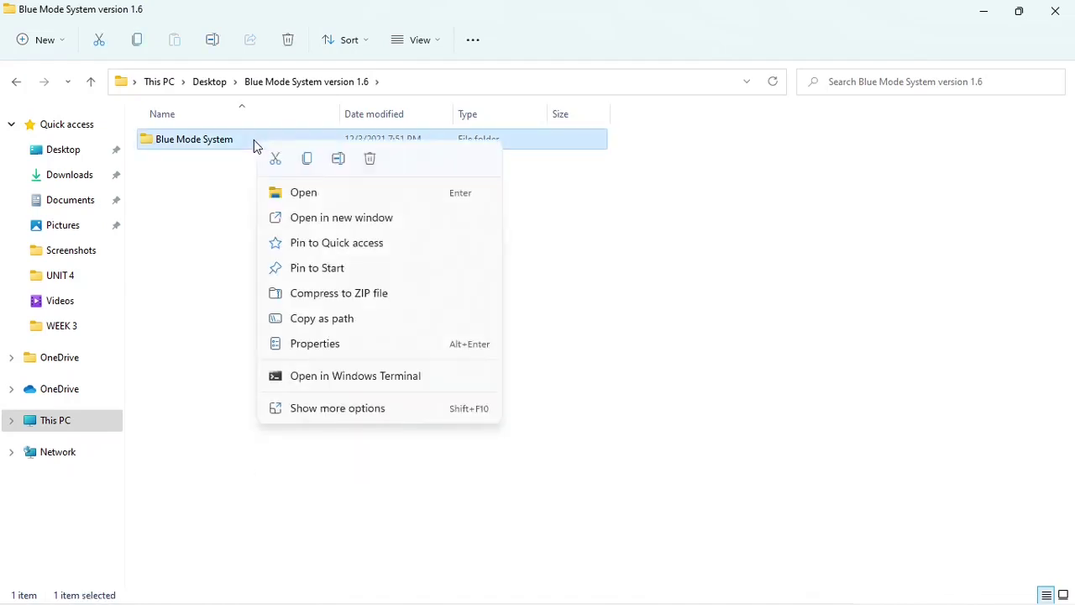
{"action": "left_click", "coordinate": [304, 193]}
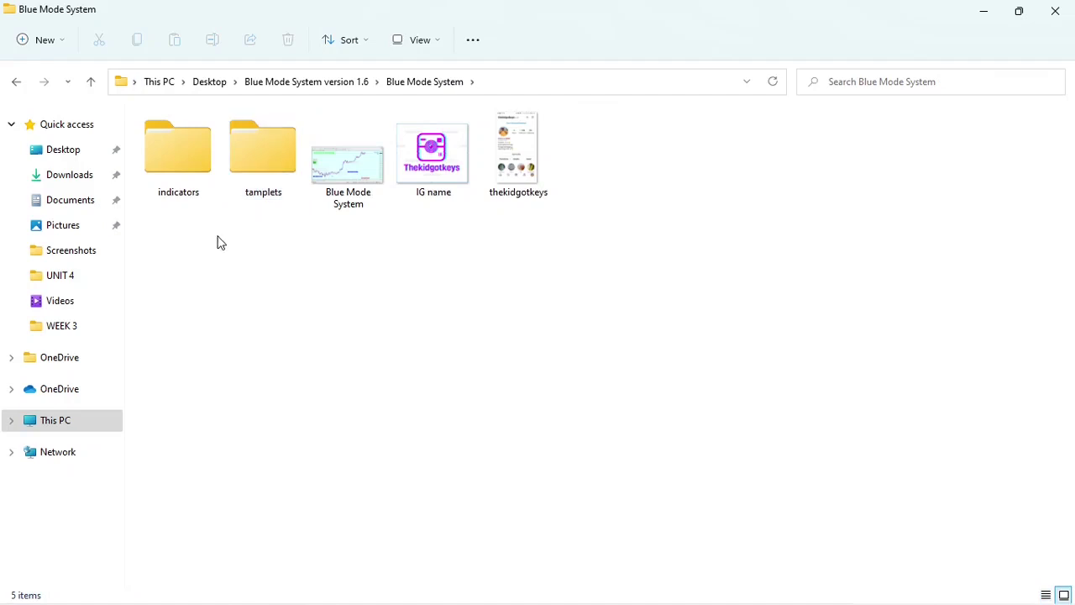
{"action": "left_click", "coordinate": [178, 176]}
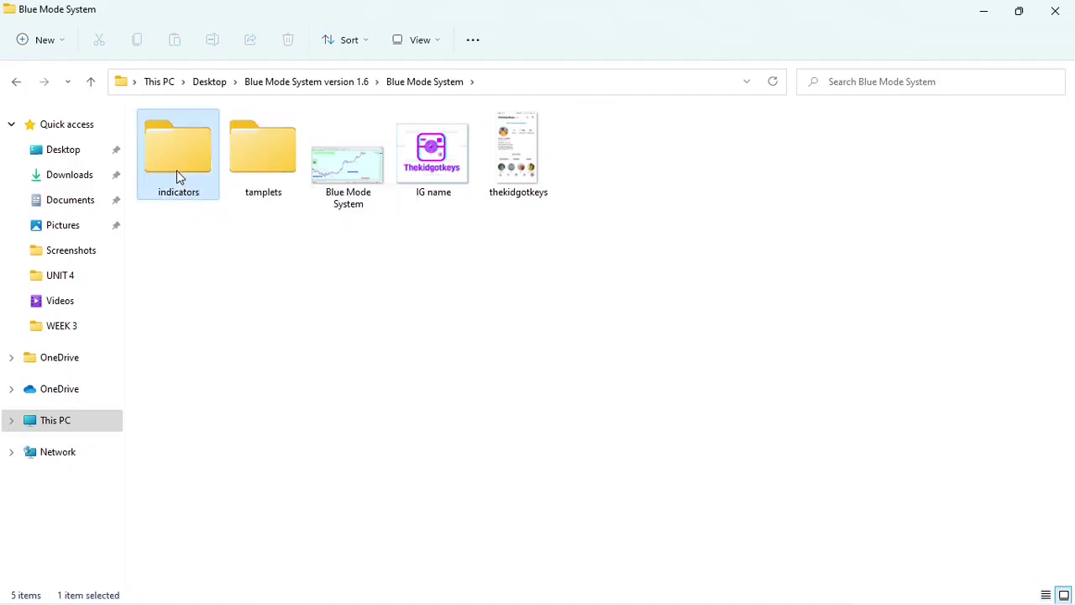
{"action": "right_click", "coordinate": [176, 170]}
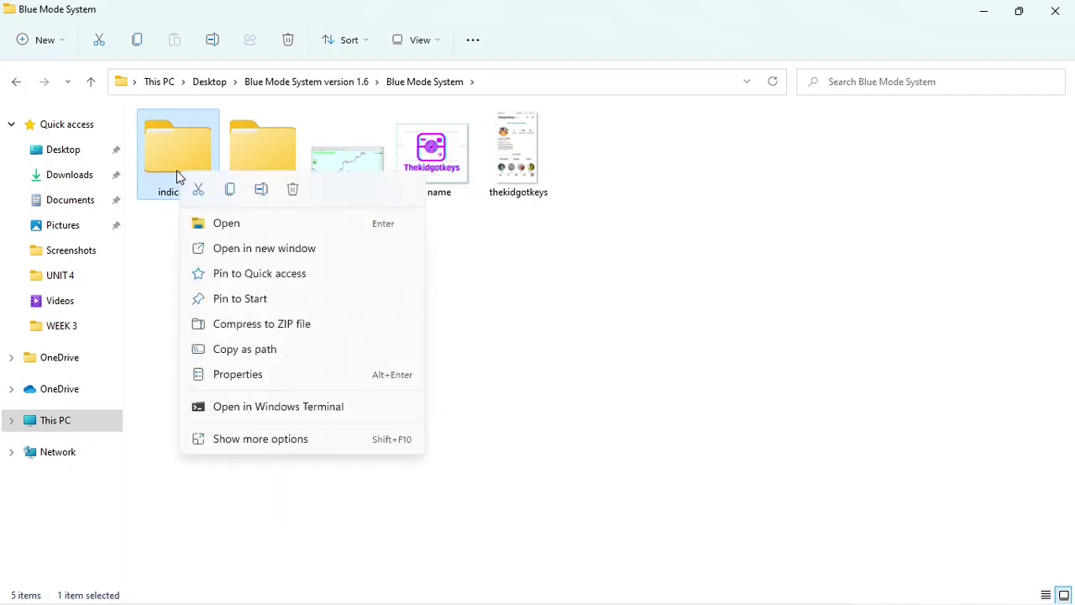
{"action": "left_click", "coordinate": [227, 224]}
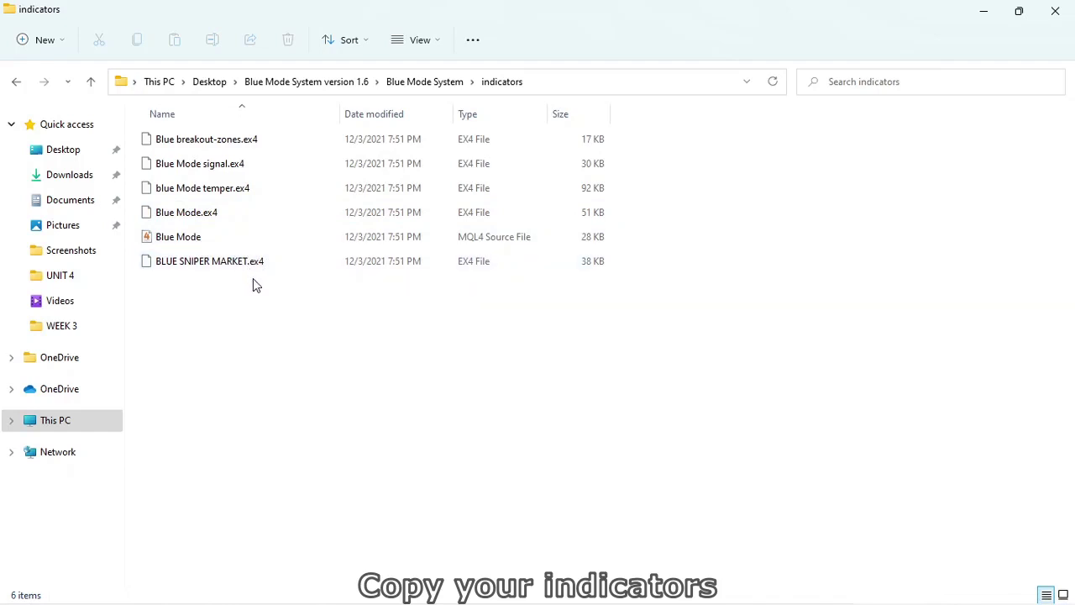
- Copy all the indicator files in the indicators folder
{"action": "left_click_drag", "start_coordinate": [253, 277], "coordinate": [233, 143]}
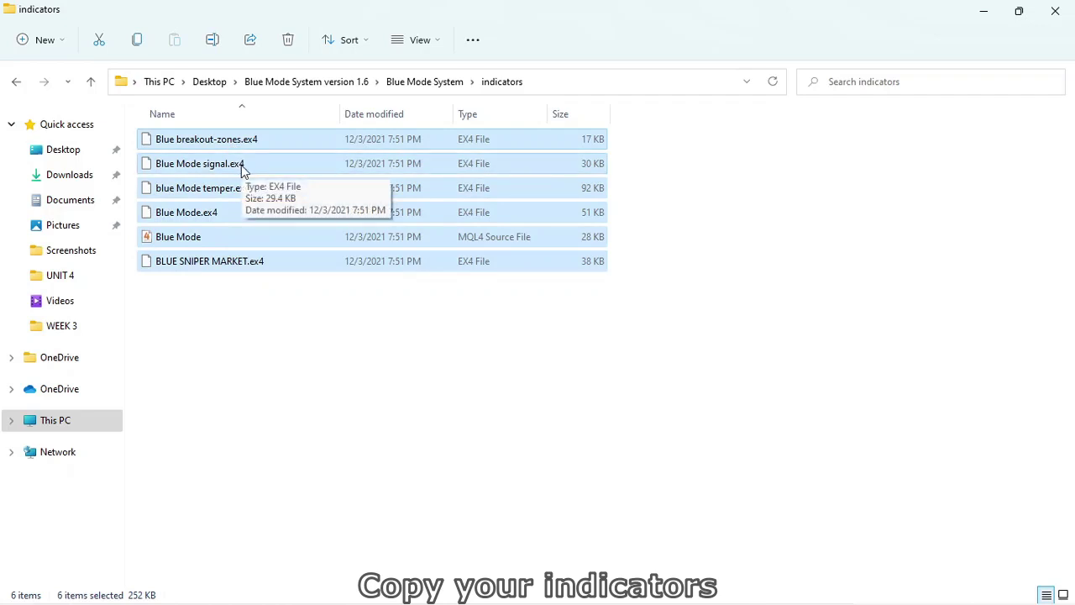
{"action": "right_click", "coordinate": [241, 168]}
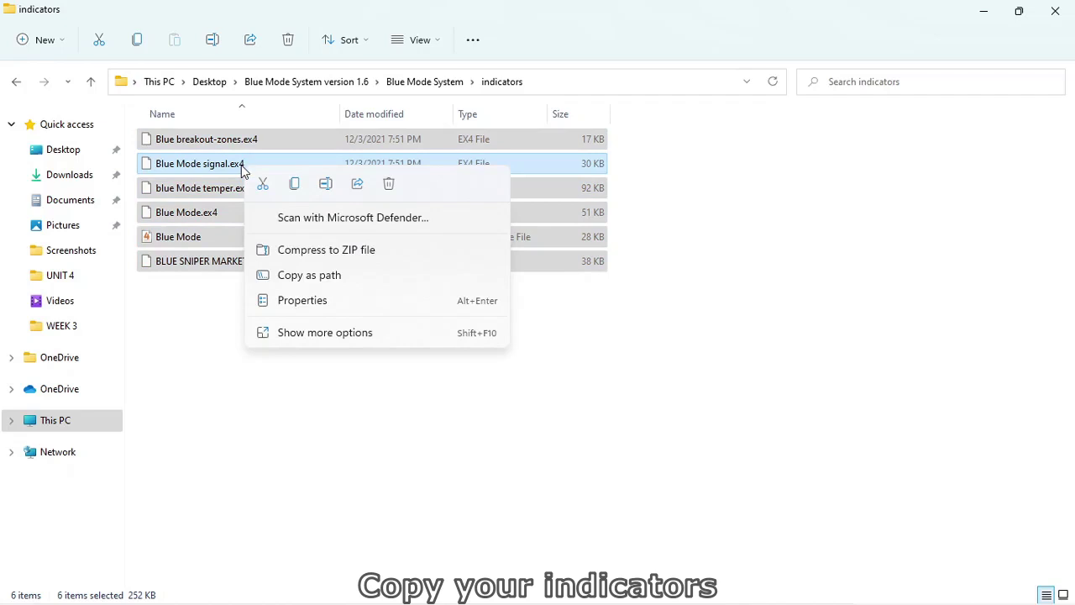
{"action": "left_click", "coordinate": [295, 186]}
{"action": "left_click", "coordinate": [322, 322]}
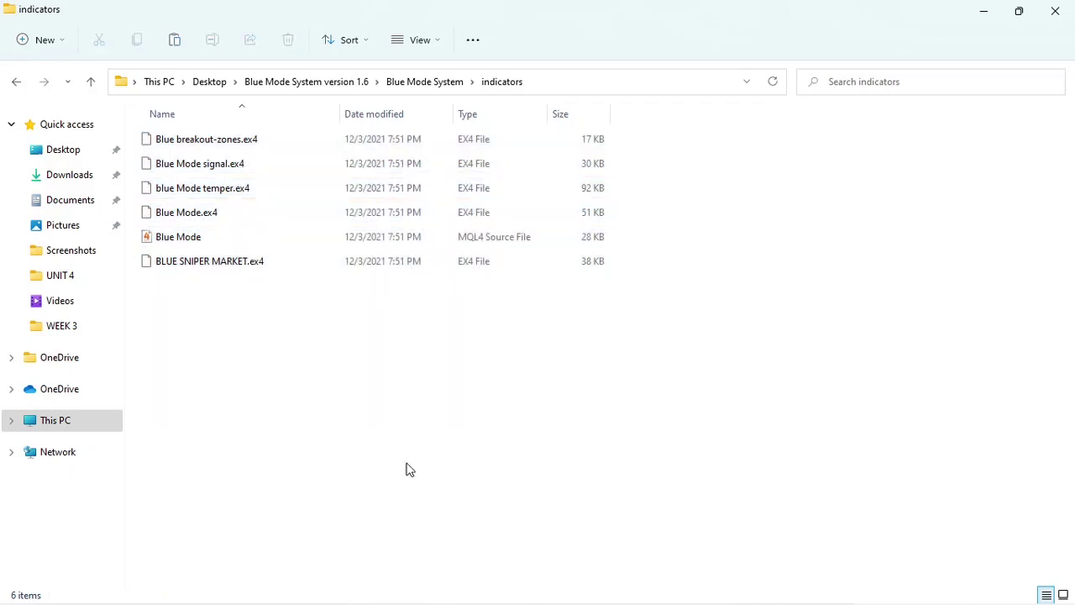
- Switch to the VeracityMarkets MetaTrader terminal and open its data folder
{"action": "mouse_move", "coordinate": [495, 603]}
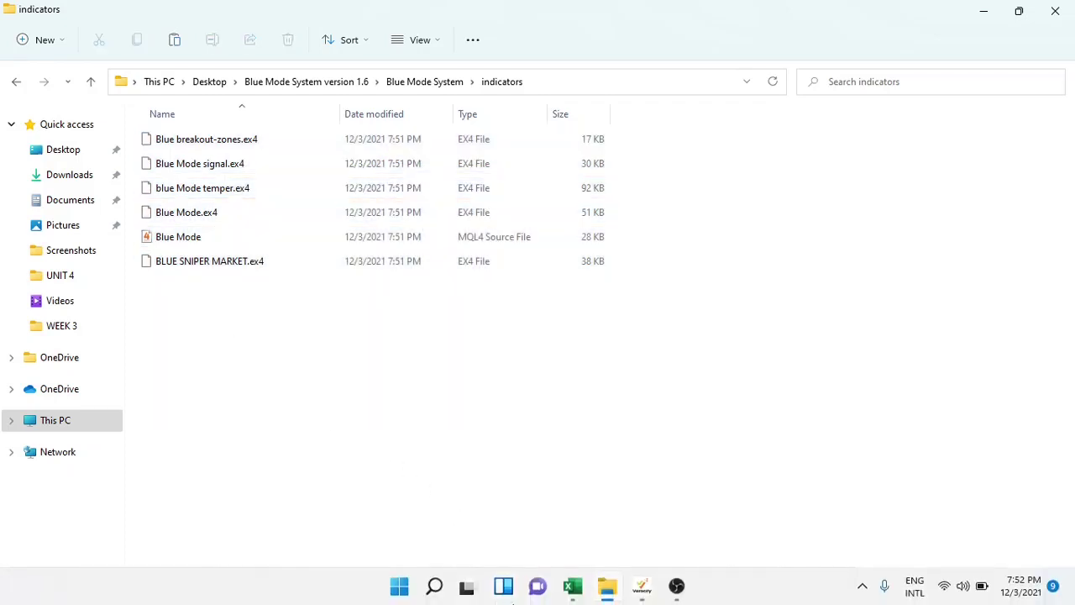
{"action": "left_click", "coordinate": [643, 588]}
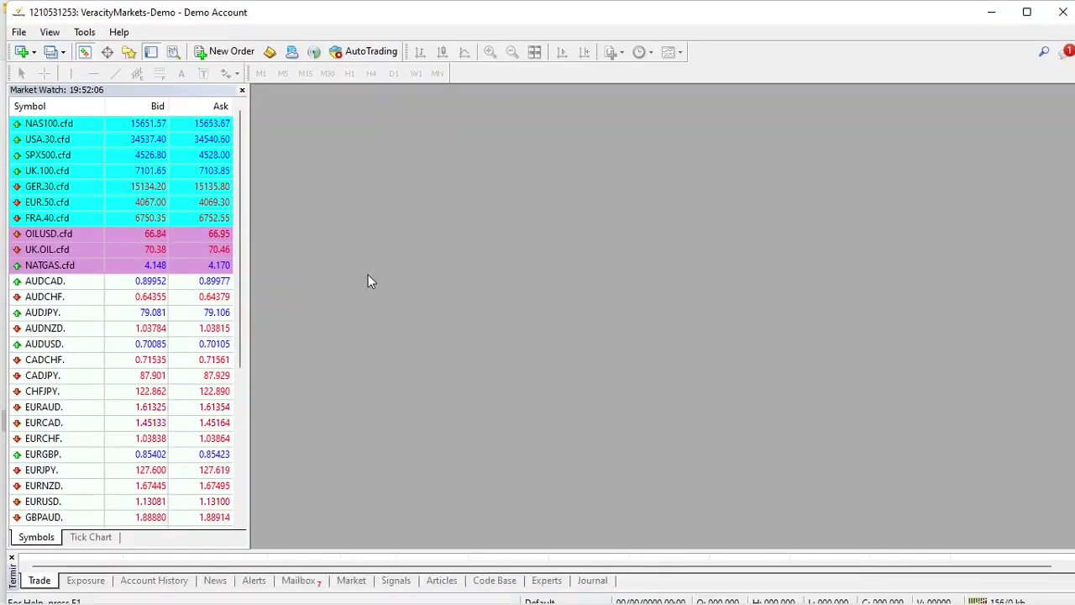
{"action": "left_click", "coordinate": [18, 32]}
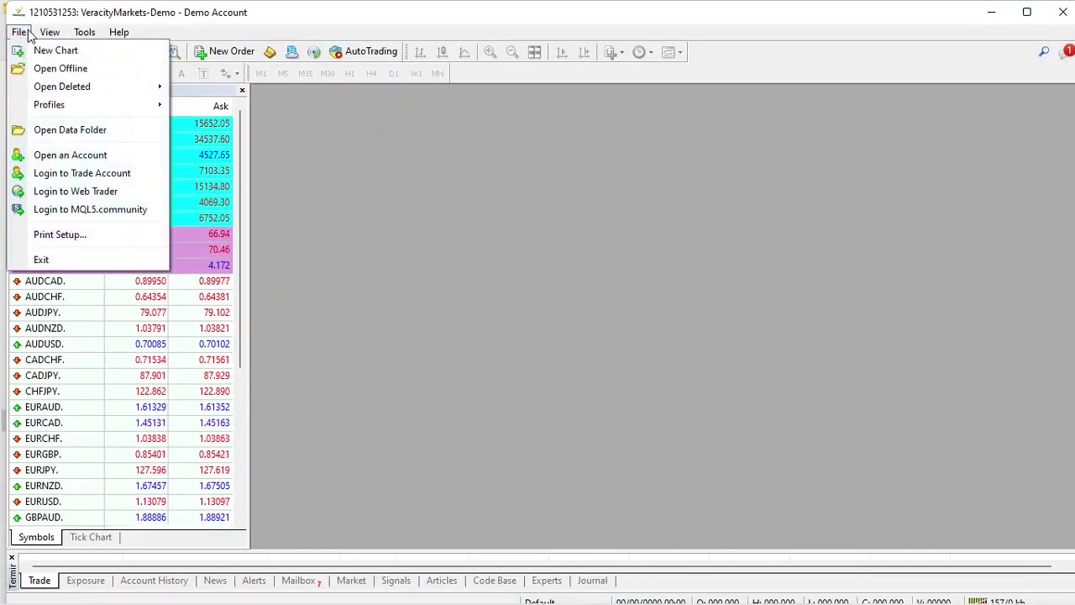
{"action": "left_click", "coordinate": [70, 131]}
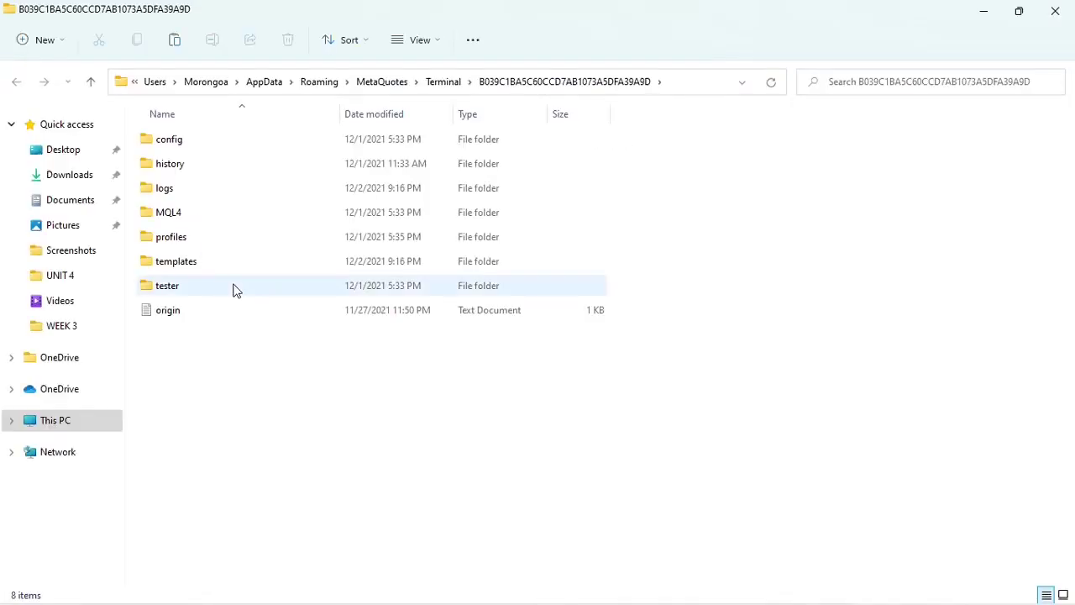
- Open the MQL4 folder in the data folder and go into its Indicators subfolder
{"action": "left_click", "coordinate": [194, 215]}
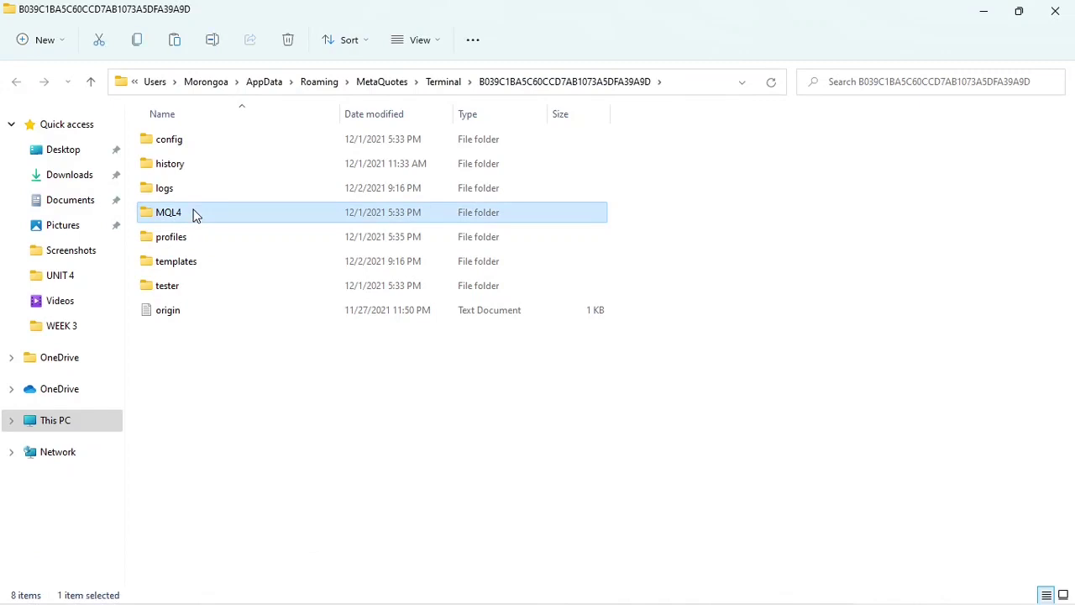
{"action": "right_click", "coordinate": [194, 215]}
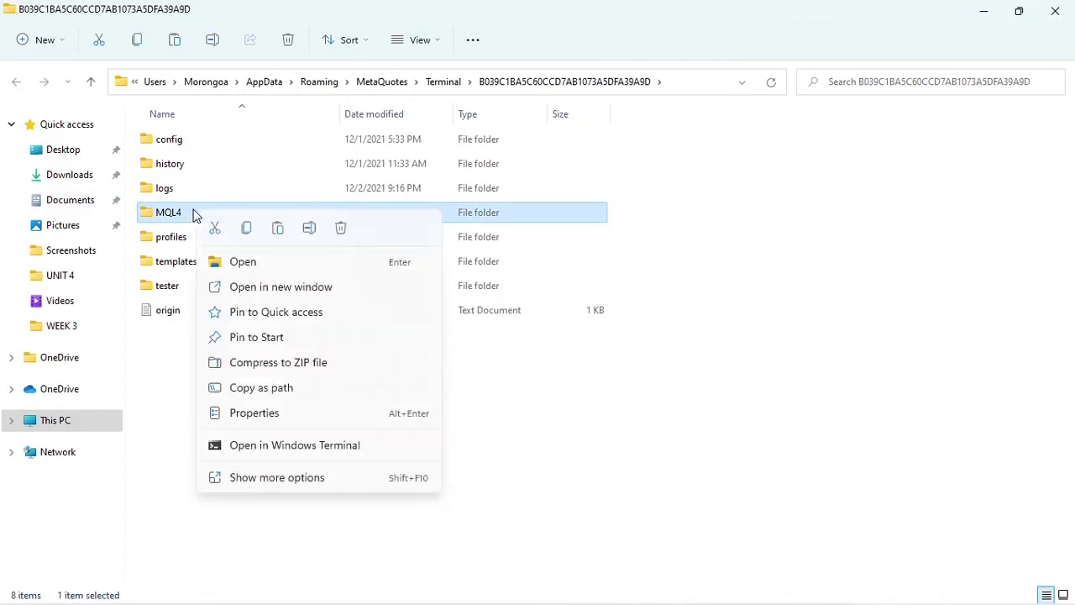
{"action": "left_click", "coordinate": [249, 267]}
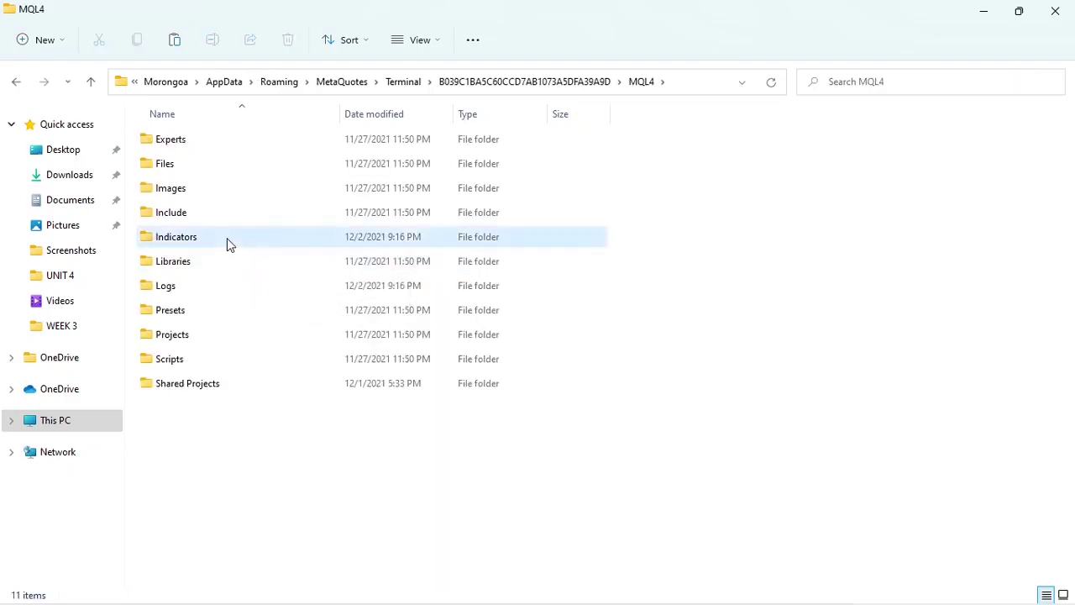
{"action": "left_click", "coordinate": [227, 238]}
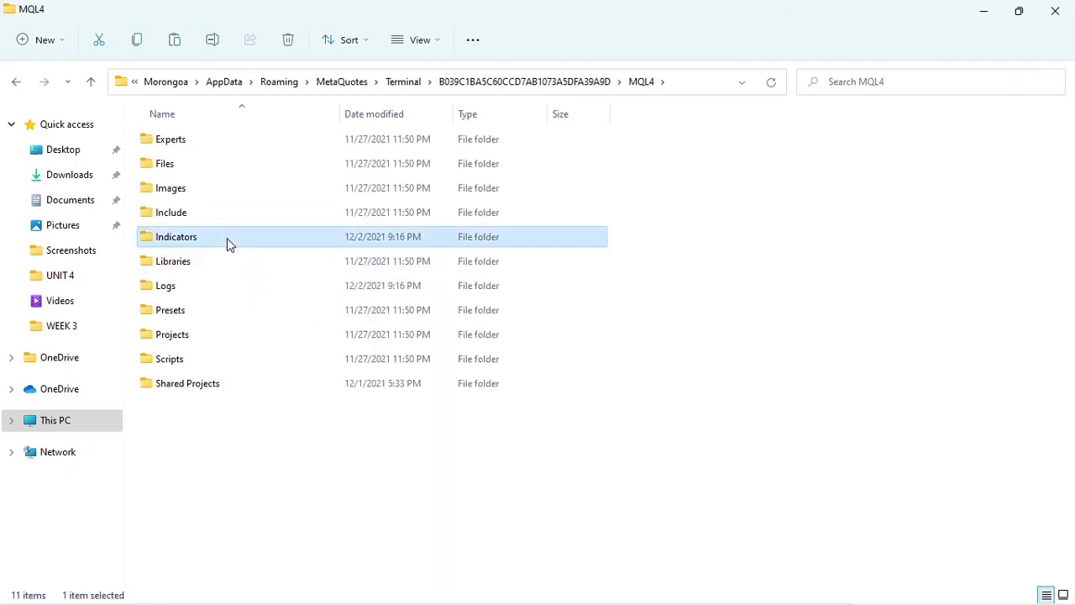
{"action": "right_click", "coordinate": [227, 237]}
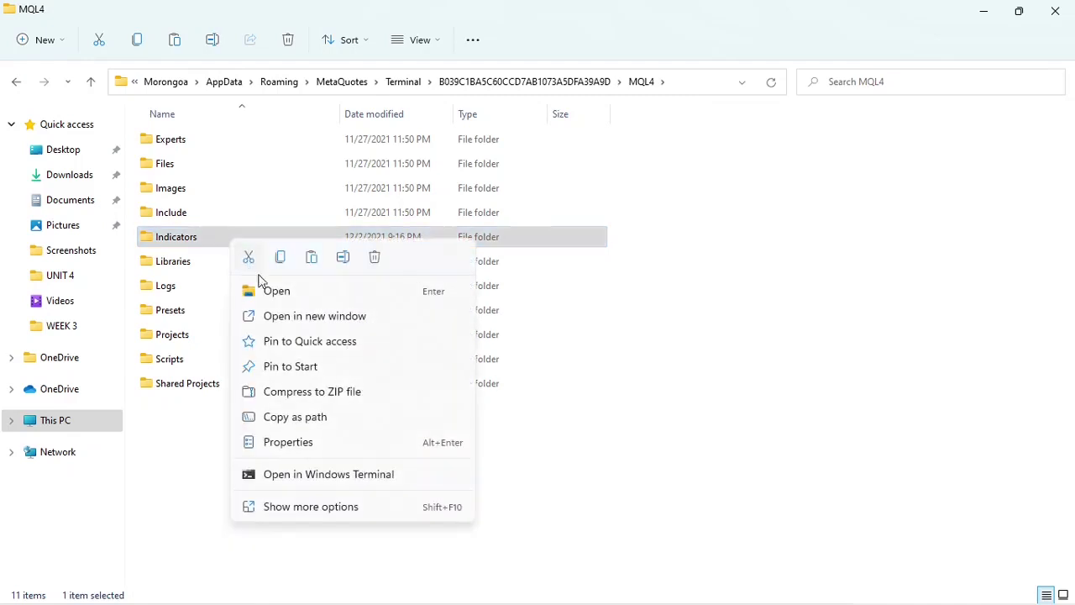
{"action": "left_click", "coordinate": [287, 300]}
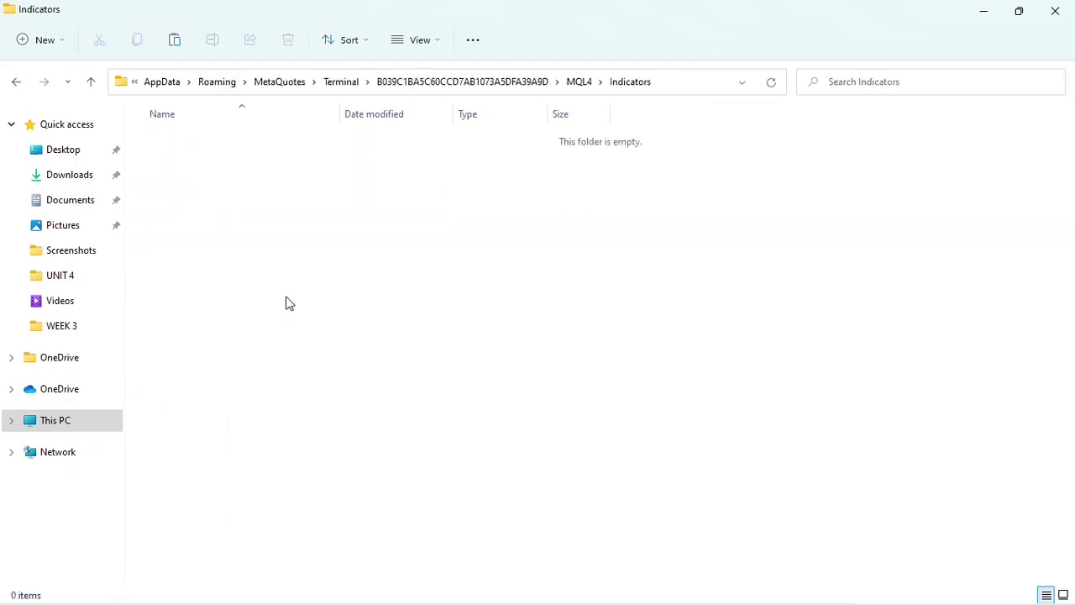
- Paste the copied indicator files into the MQL4 Indicators folder
{"action": "right_click", "coordinate": [309, 233]}
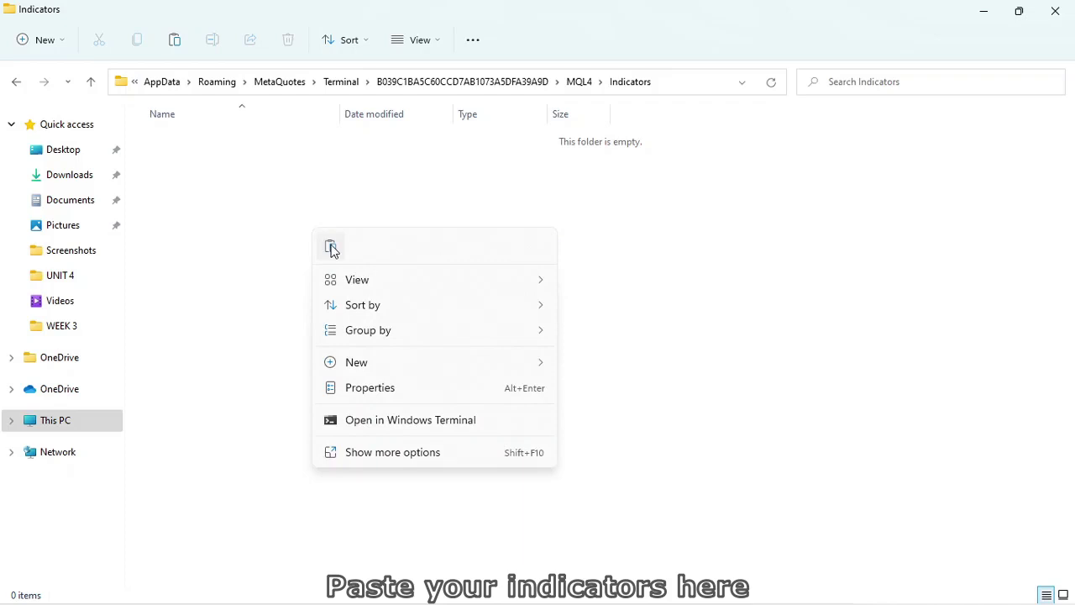
{"action": "left_click", "coordinate": [331, 246]}
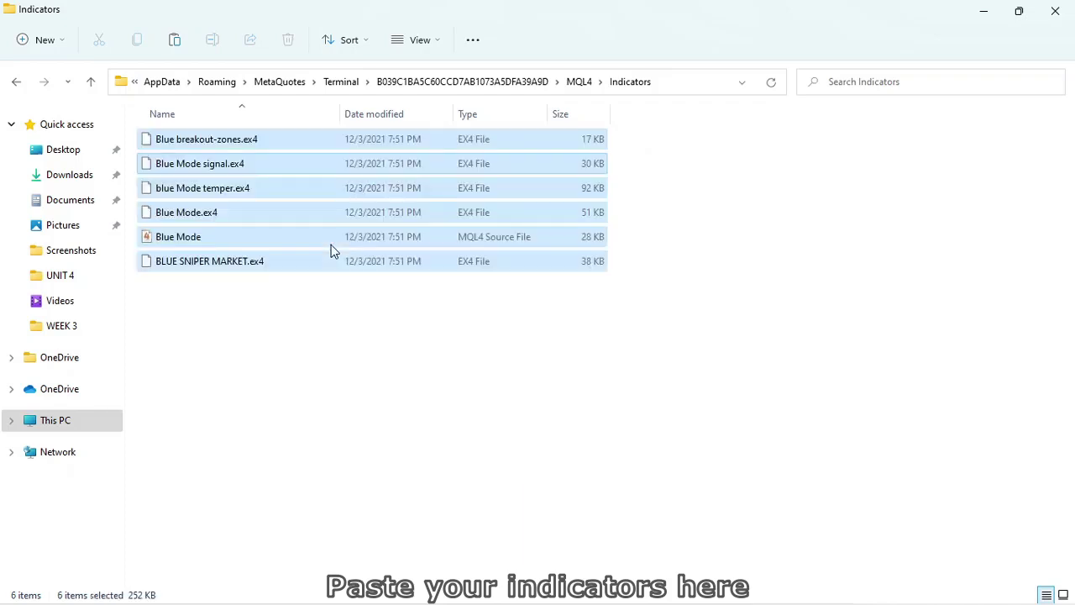
{"action": "left_click", "coordinate": [334, 315]}
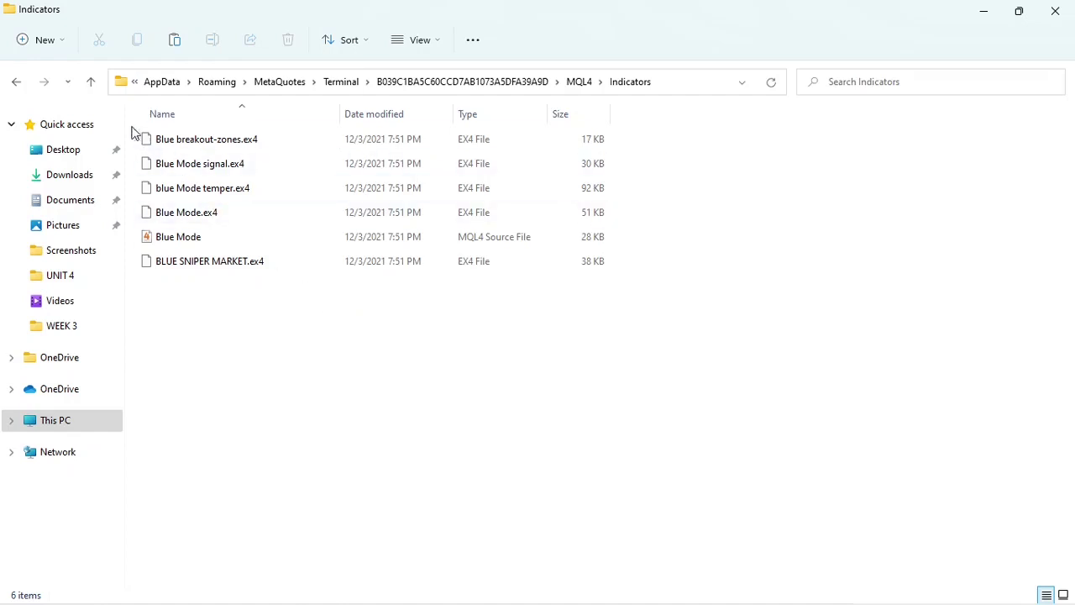
- Go back up two levels to the root of the terminal's data folder
{"action": "left_click", "coordinate": [92, 86]}
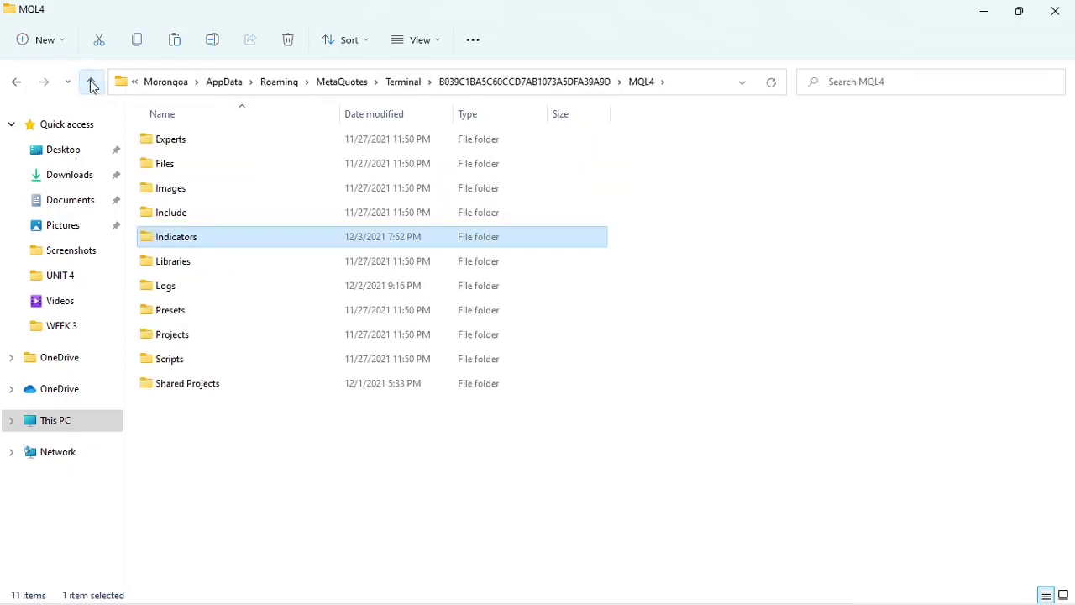
{"action": "left_click", "coordinate": [93, 84]}
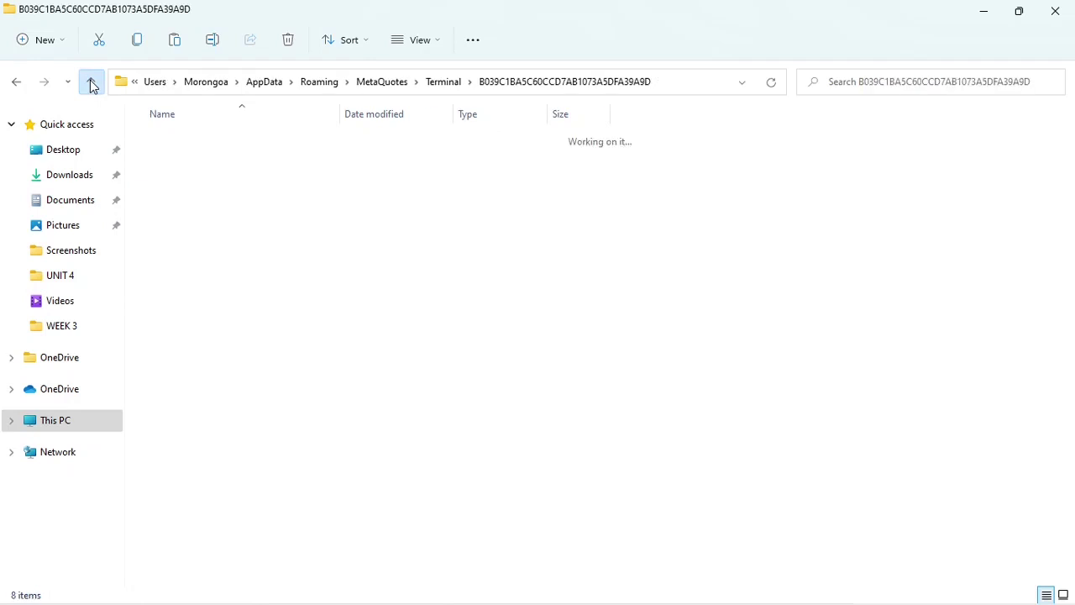
{"action": "left_click", "coordinate": [229, 370]}
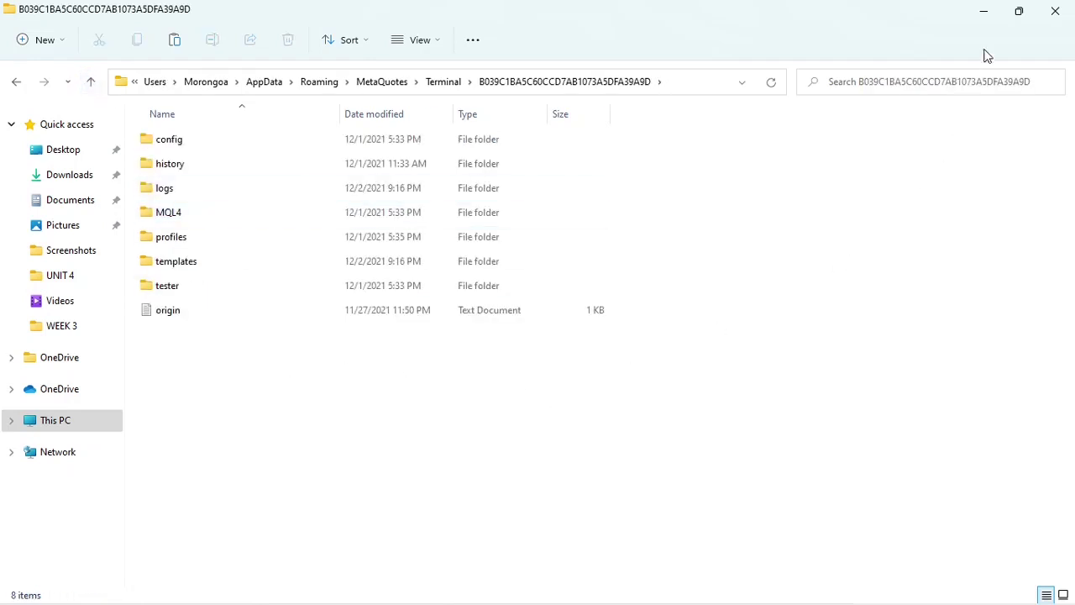
- Minimize the data folder and trading terminal windows, and open the tamplets folder inside Blue Mode System
{"action": "left_click", "coordinate": [983, 10]}
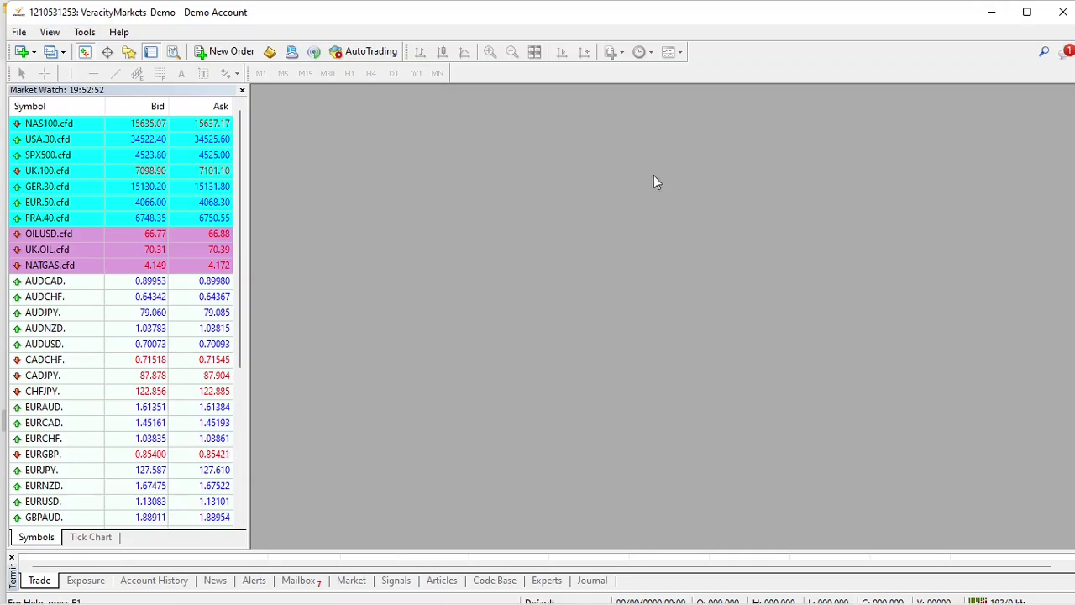
{"action": "left_click", "coordinate": [984, 11]}
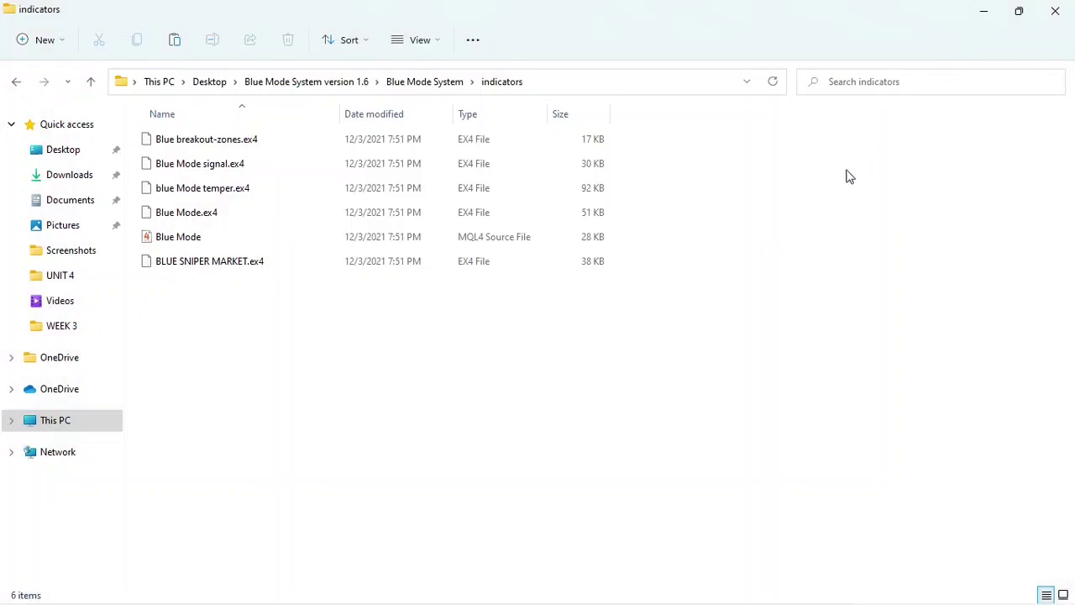
{"action": "left_click", "coordinate": [91, 84]}
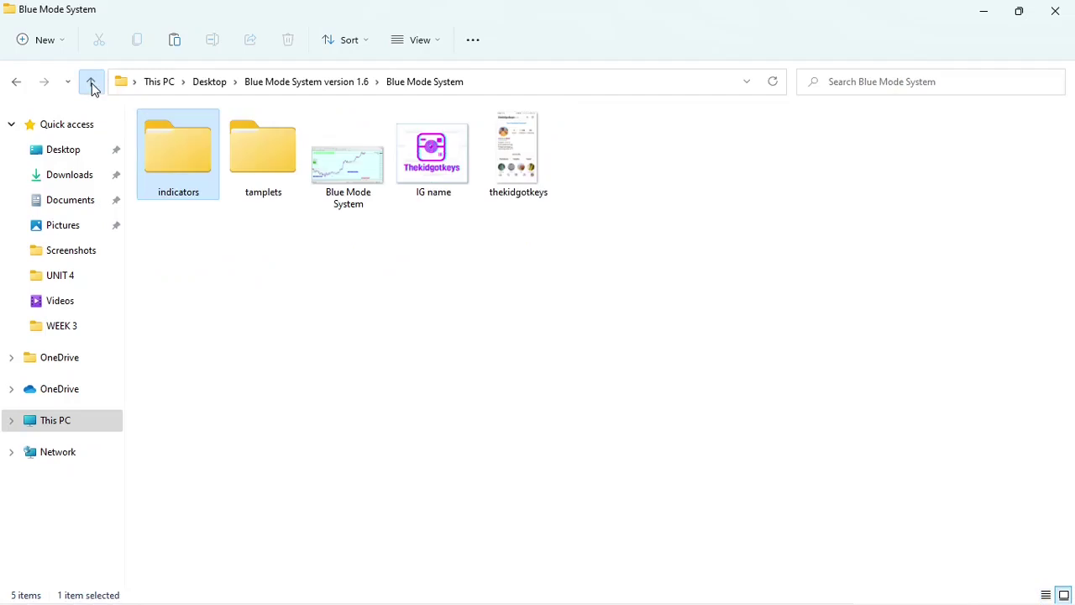
{"action": "left_click", "coordinate": [311, 287]}
{"action": "left_click", "coordinate": [272, 172]}
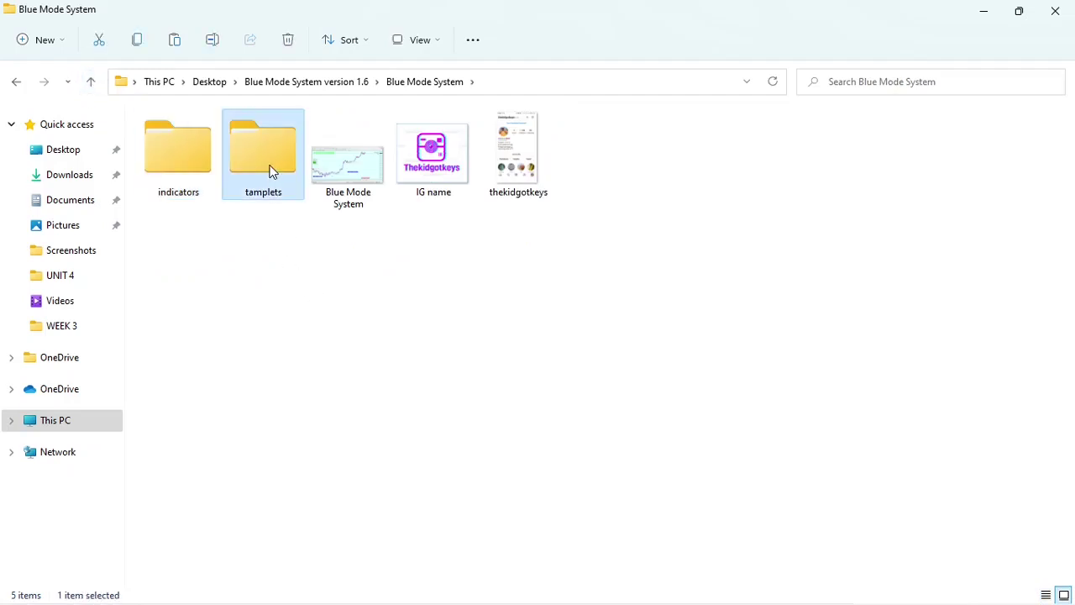
{"action": "right_click", "coordinate": [271, 171]}
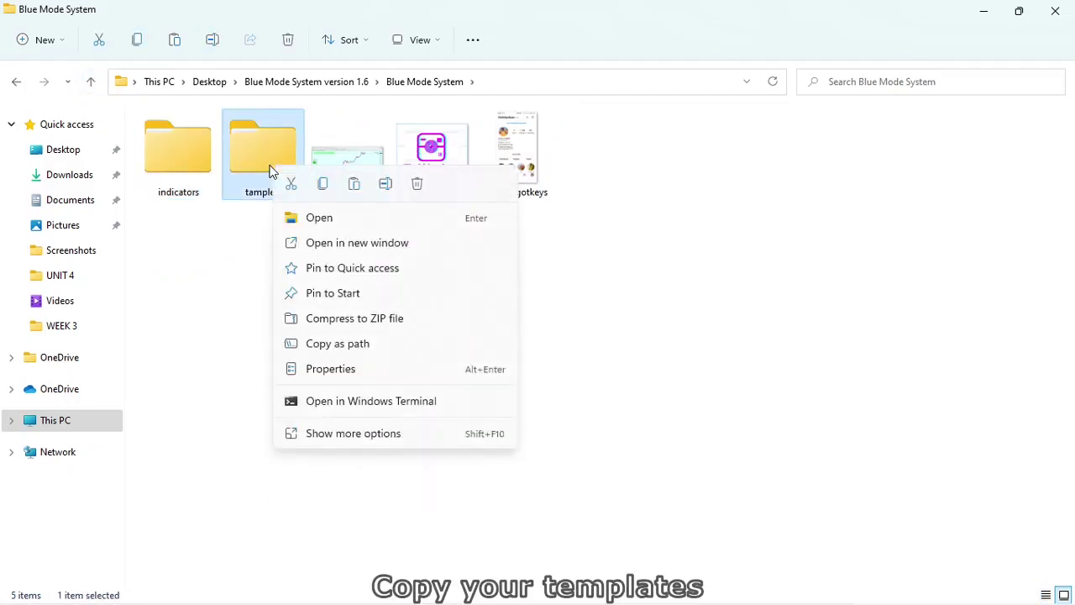
{"action": "left_click", "coordinate": [332, 225]}
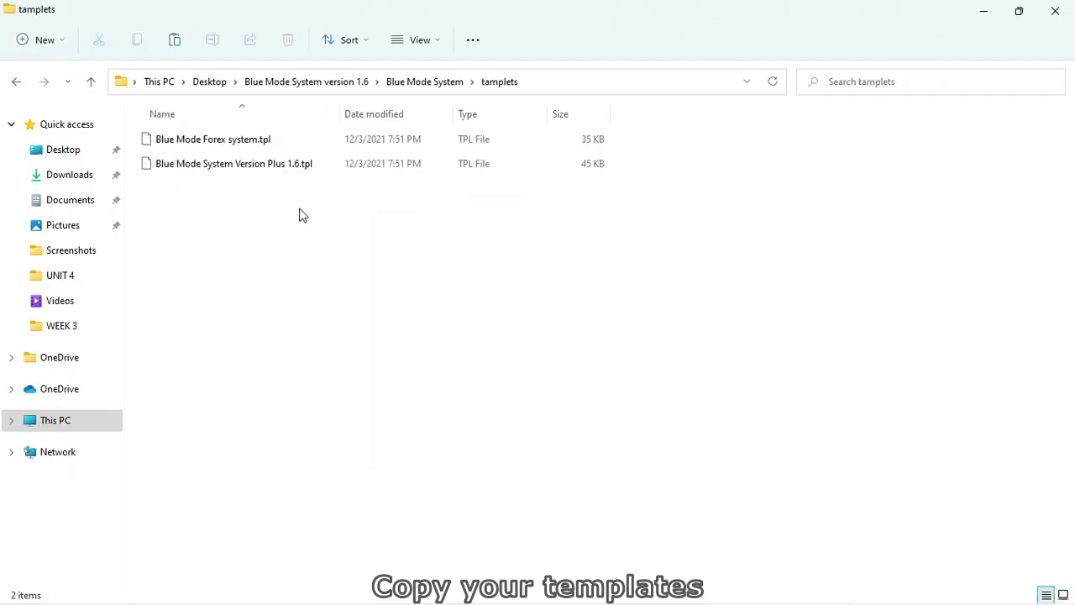
- Copy both Blue Mode template files from the tamplets folder and close that folder window
{"action": "left_click_drag", "start_coordinate": [260, 192], "coordinate": [232, 141]}
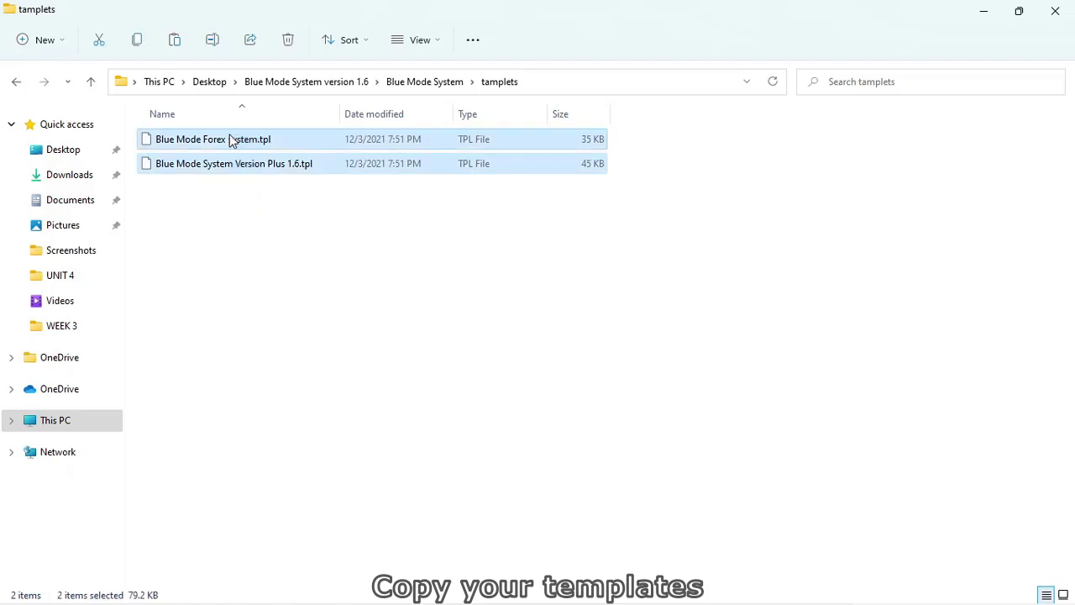
{"action": "right_click", "coordinate": [232, 141]}
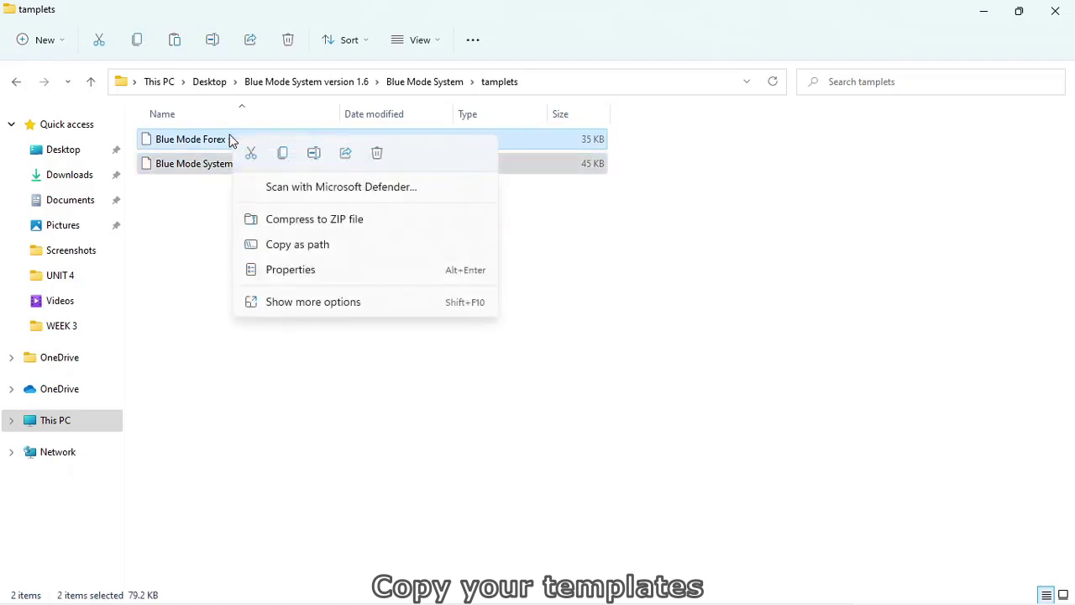
{"action": "left_click", "coordinate": [283, 154]}
{"action": "left_click", "coordinate": [300, 245]}
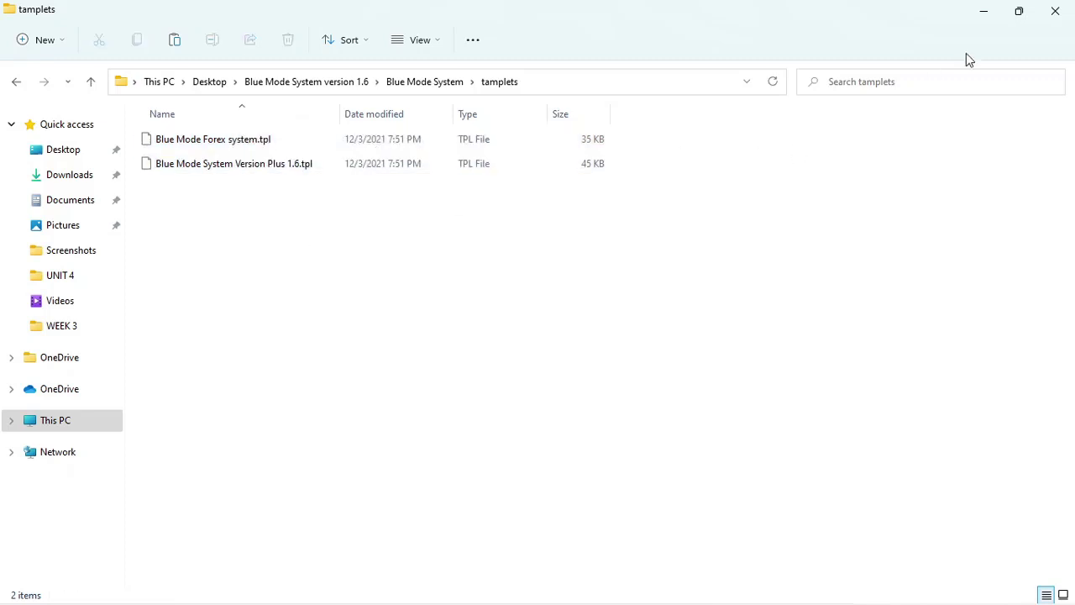
{"action": "left_click", "coordinate": [1056, 12]}
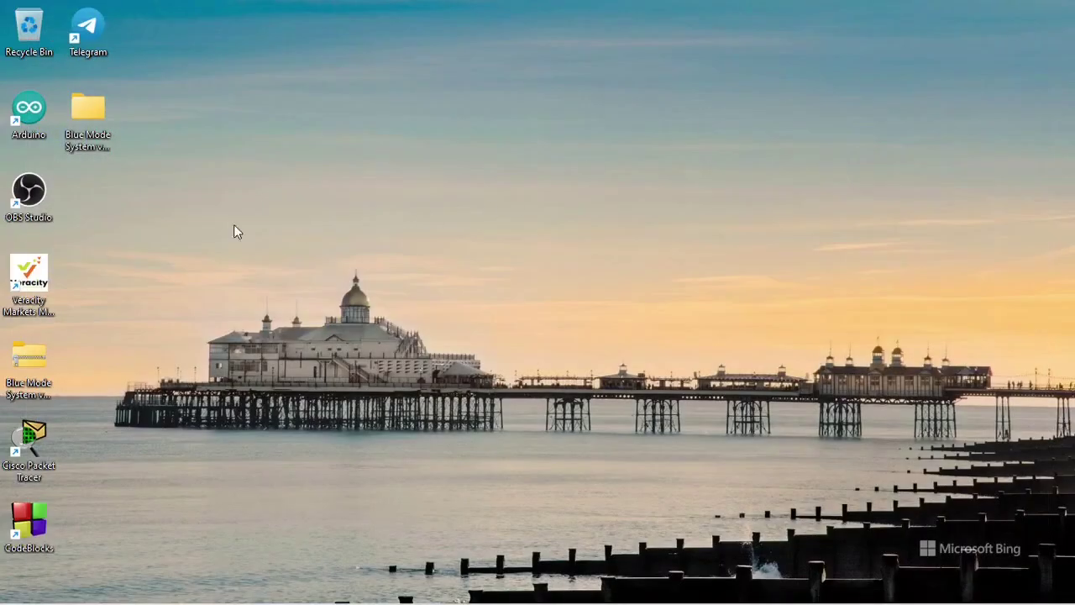
- Switch back to the terminal's data folder window and open its templates subfolder
{"action": "mouse_move", "coordinate": [569, 600]}
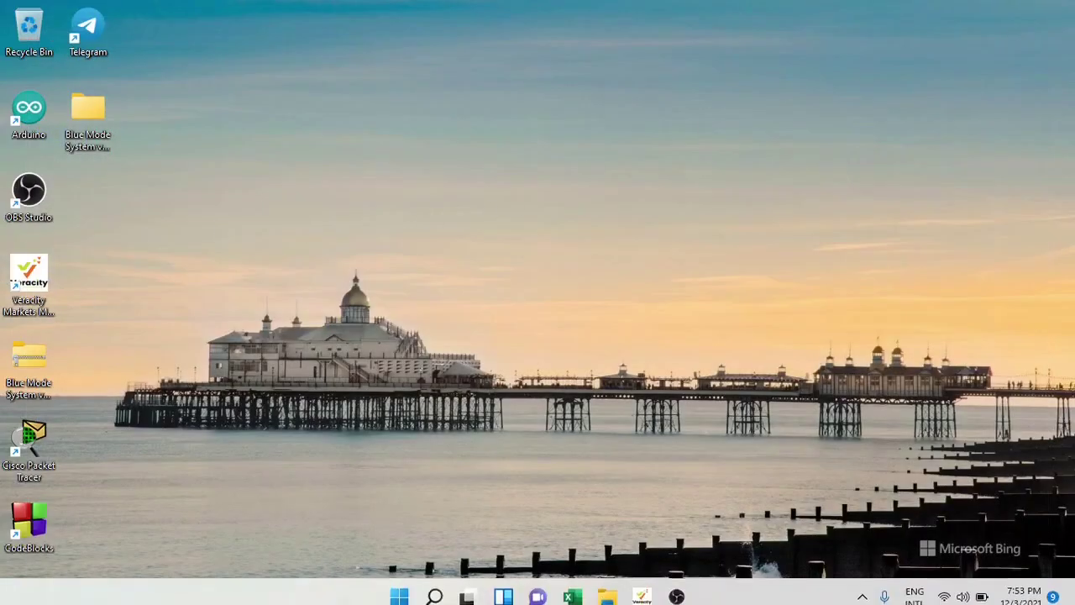
{"action": "left_click", "coordinate": [646, 593]}
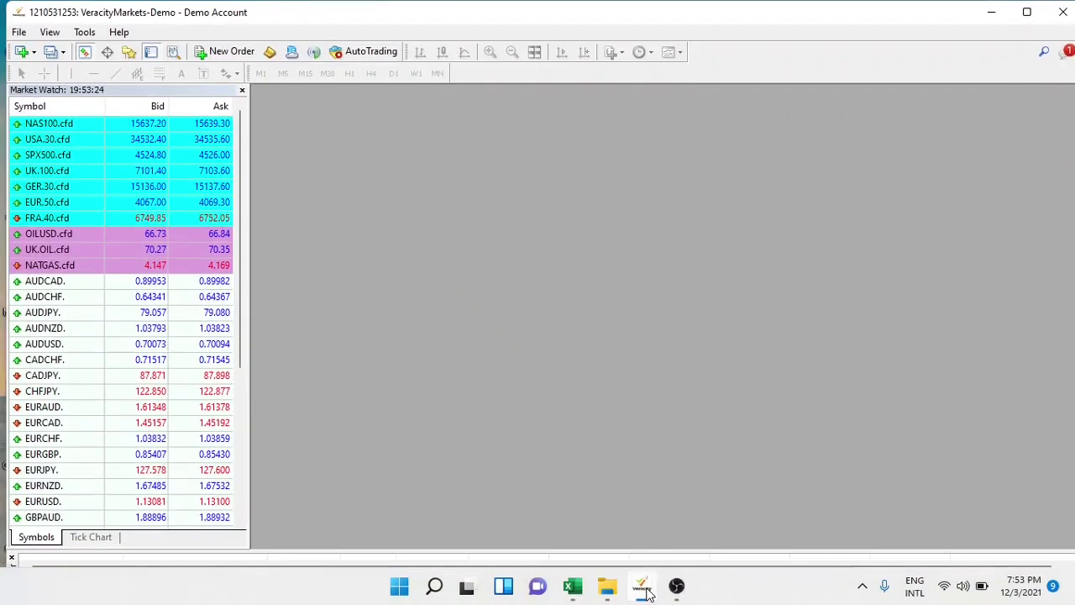
{"action": "mouse_move", "coordinate": [608, 591]}
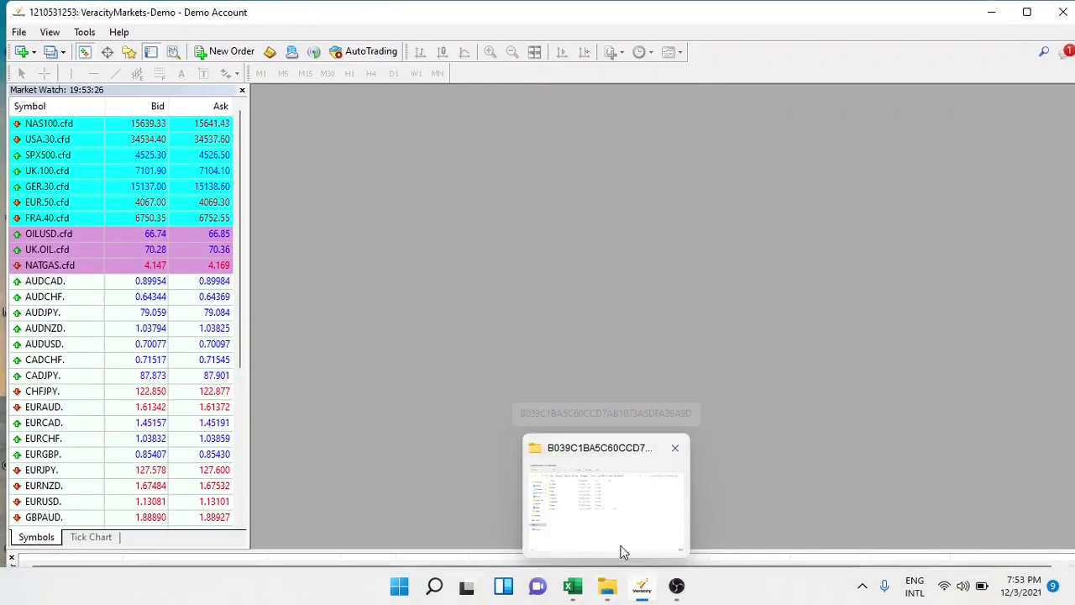
{"action": "left_click", "coordinate": [619, 550]}
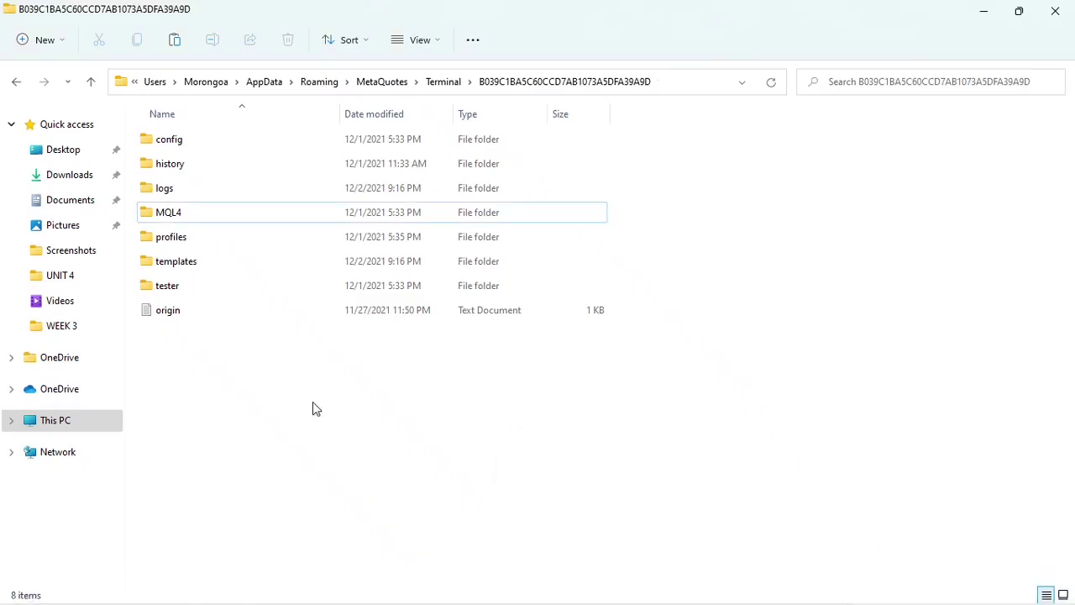
{"action": "left_click", "coordinate": [216, 267]}
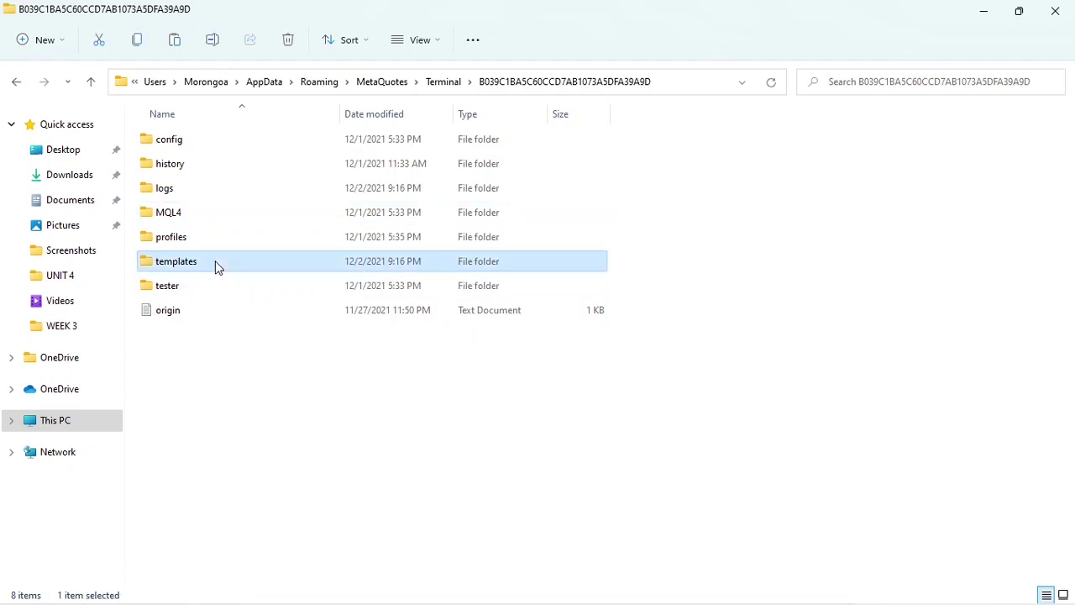
{"action": "right_click", "coordinate": [217, 267]}
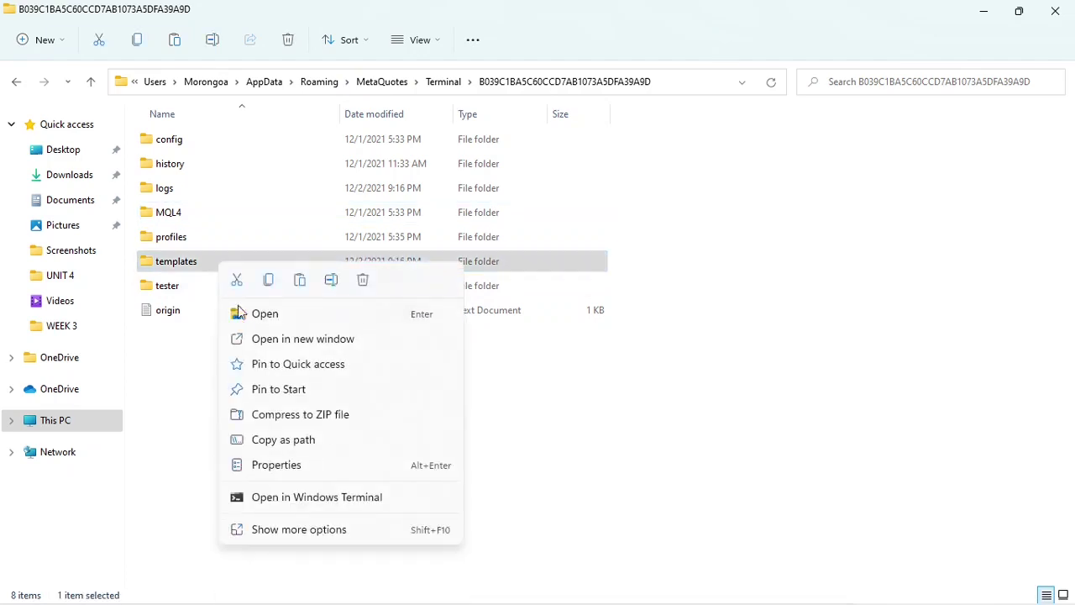
{"action": "left_click", "coordinate": [272, 322]}
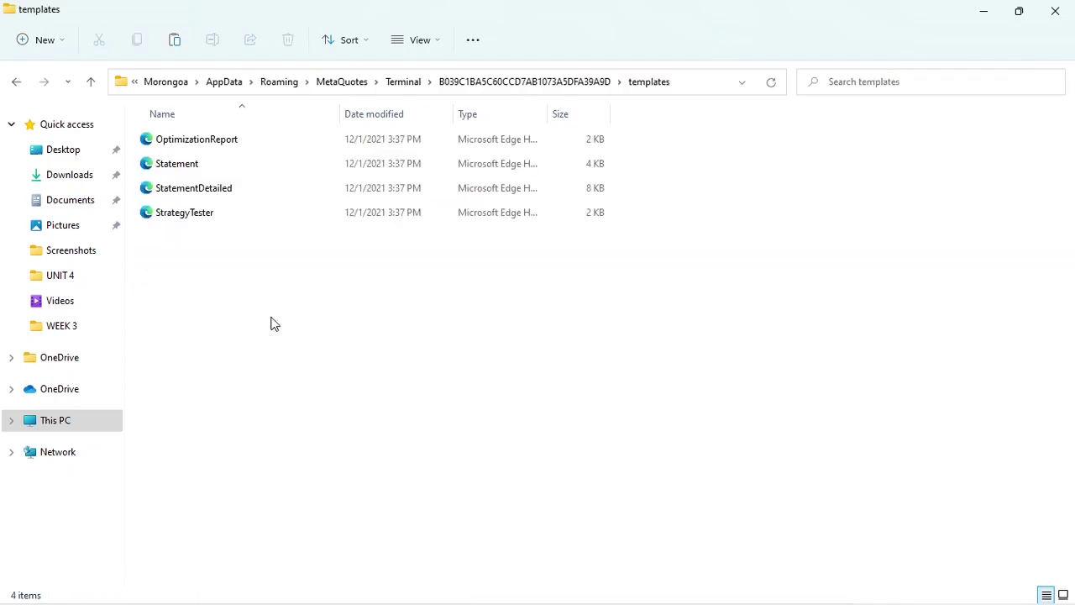
- Paste the two copied template files into the data folder's templates subfolder and close the window
{"action": "right_click", "coordinate": [225, 271]}
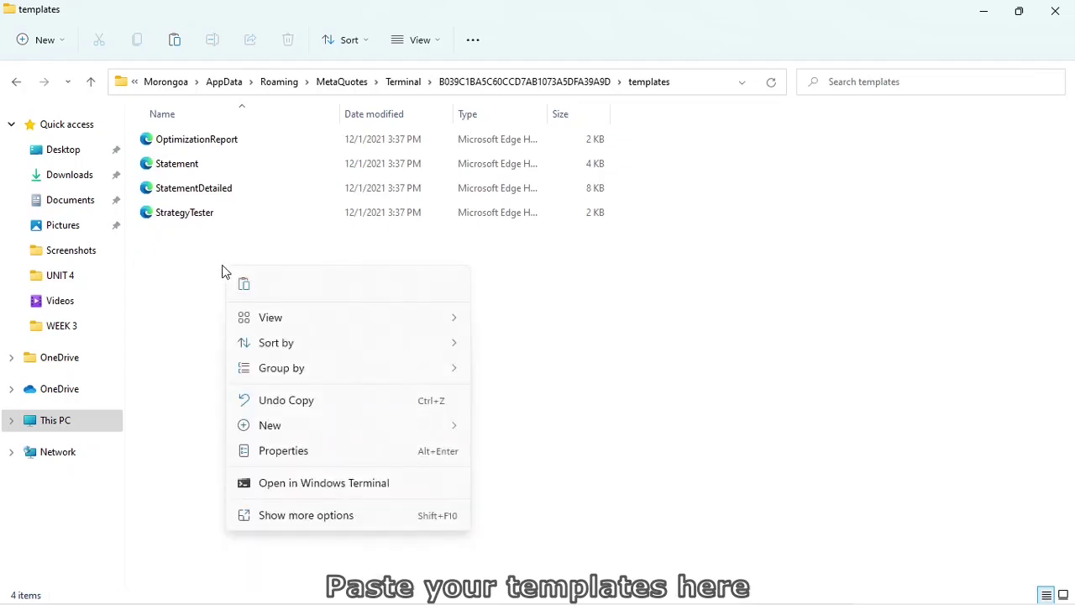
{"action": "left_click", "coordinate": [245, 285]}
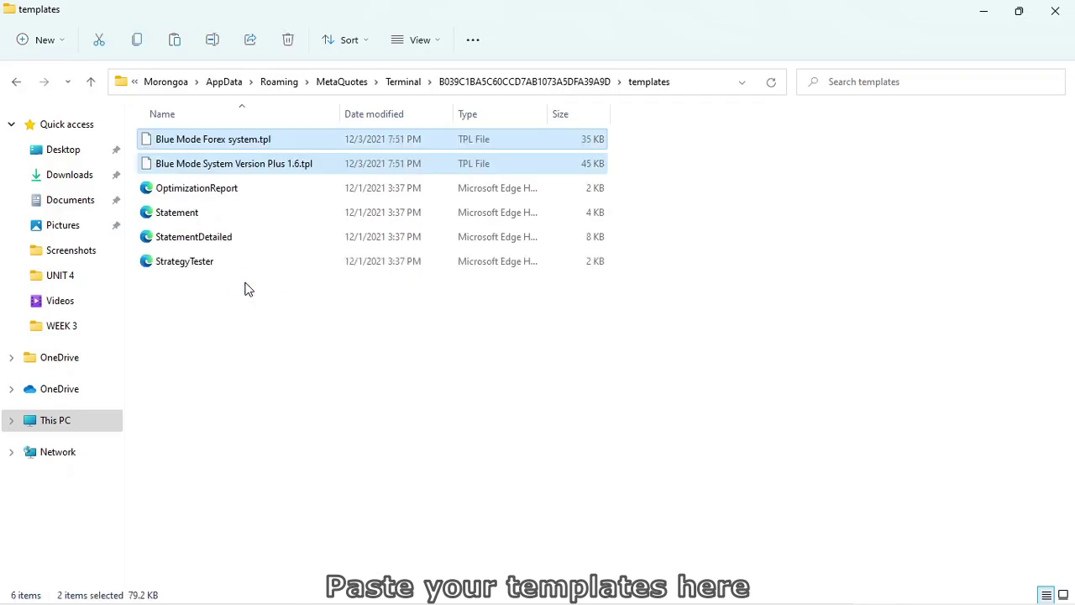
{"action": "left_click", "coordinate": [294, 315]}
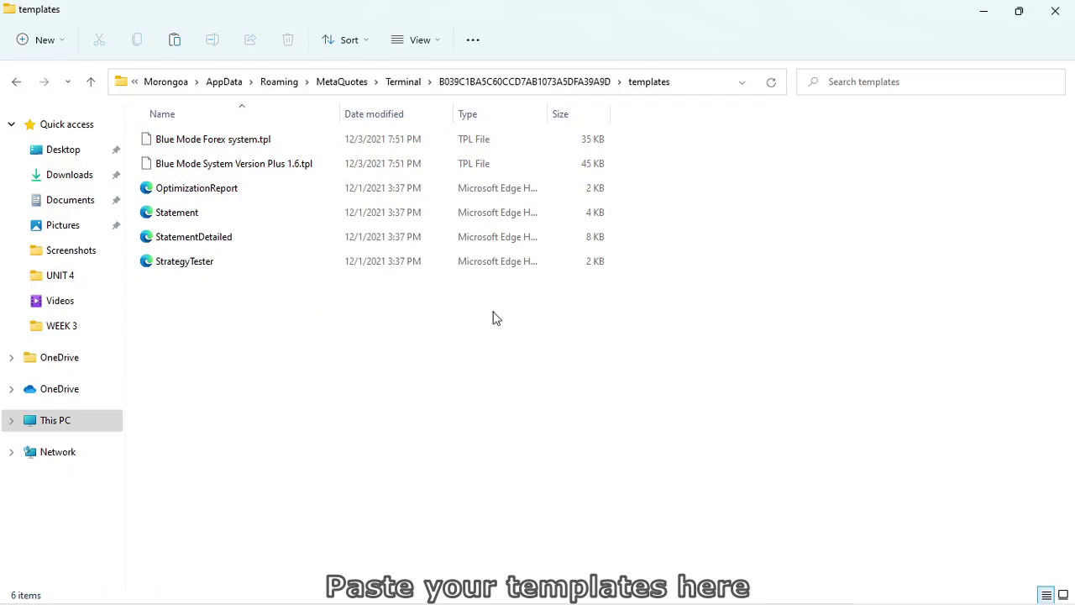
{"action": "left_click", "coordinate": [1055, 11]}
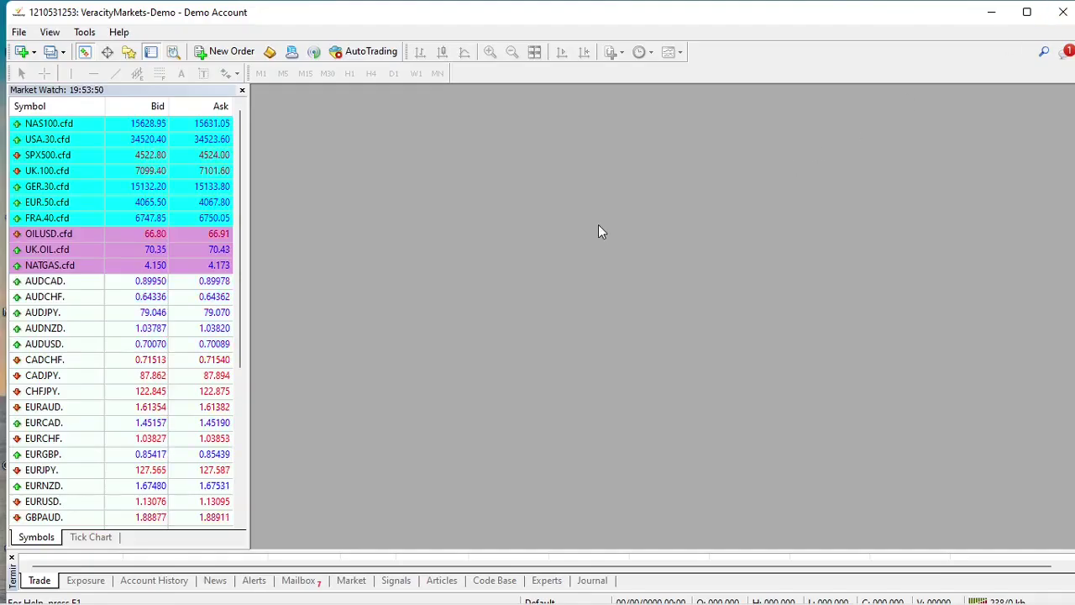
- Restart the Veracity Markets MT4 terminal, refreshing the desktop before reopening it
{"action": "left_click", "coordinate": [1063, 23]}
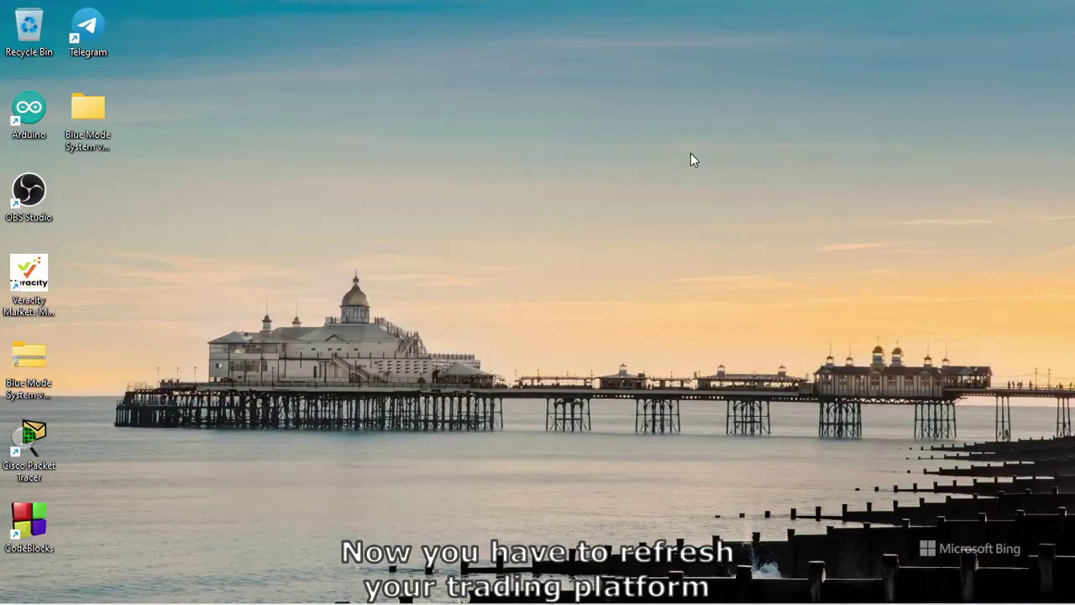
{"action": "right_click", "coordinate": [409, 197]}
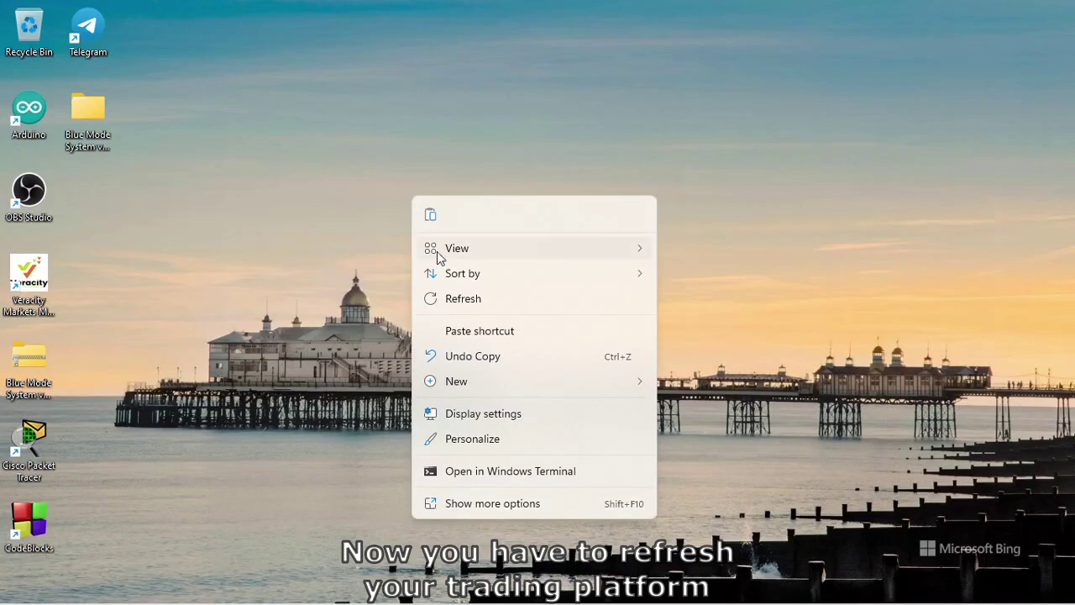
{"action": "left_click", "coordinate": [472, 301]}
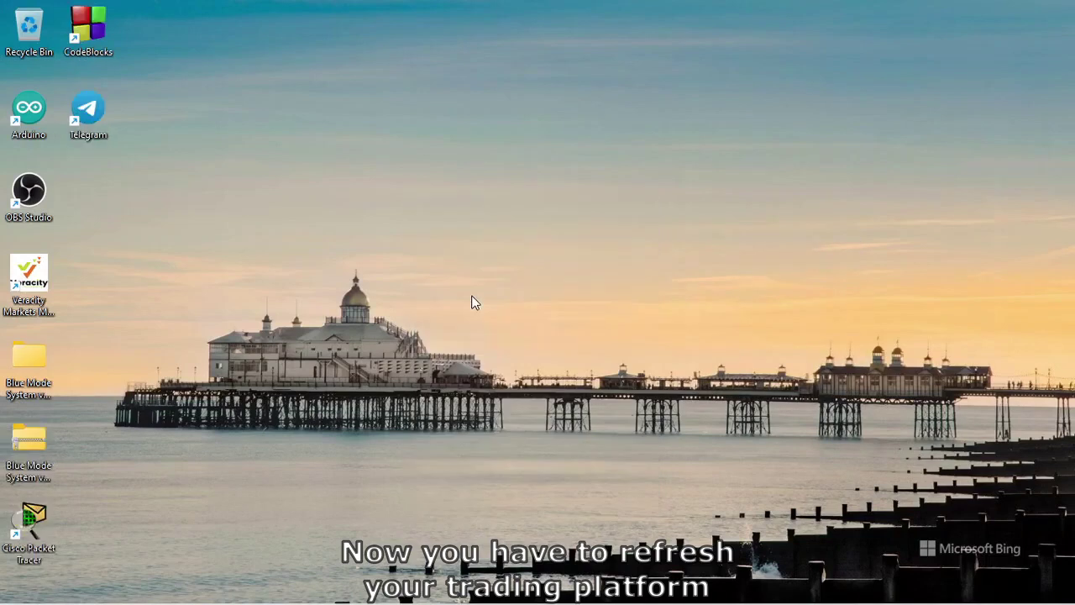
{"action": "right_click", "coordinate": [40, 284]}
{"action": "left_click", "coordinate": [88, 322]}
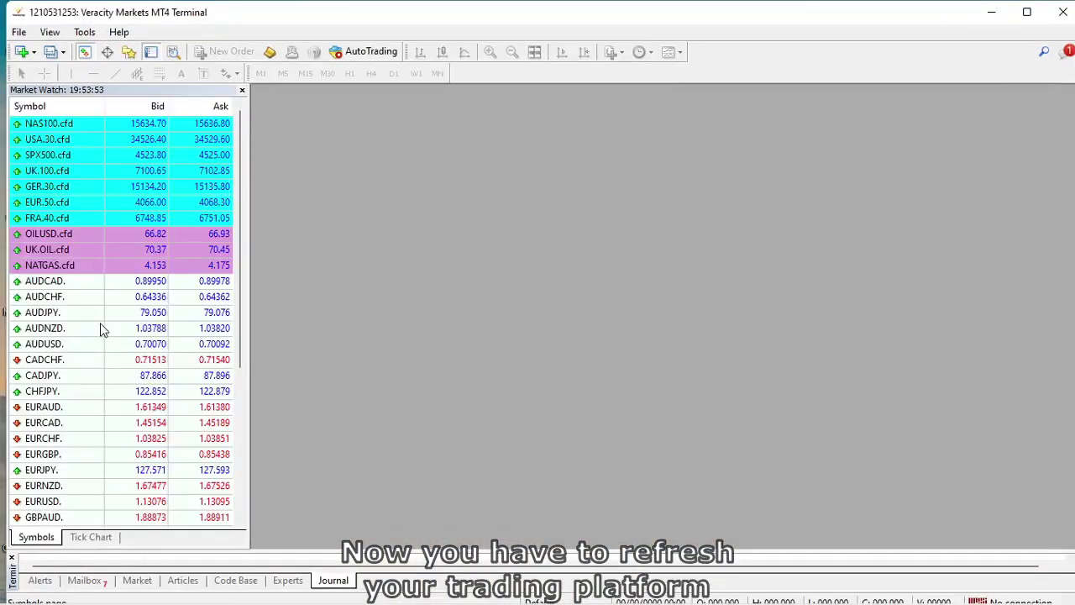
- Open chart windows for the NAS100.cfd and USA.30.cfd symbols from the Market Watch
{"action": "right_click", "coordinate": [151, 126]}
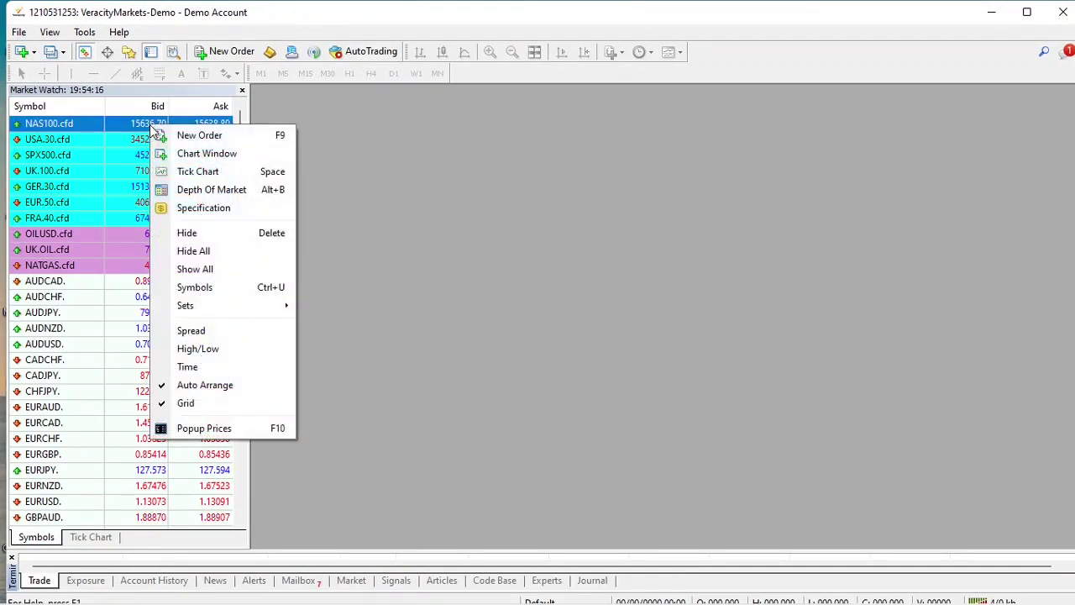
{"action": "left_click", "coordinate": [202, 155]}
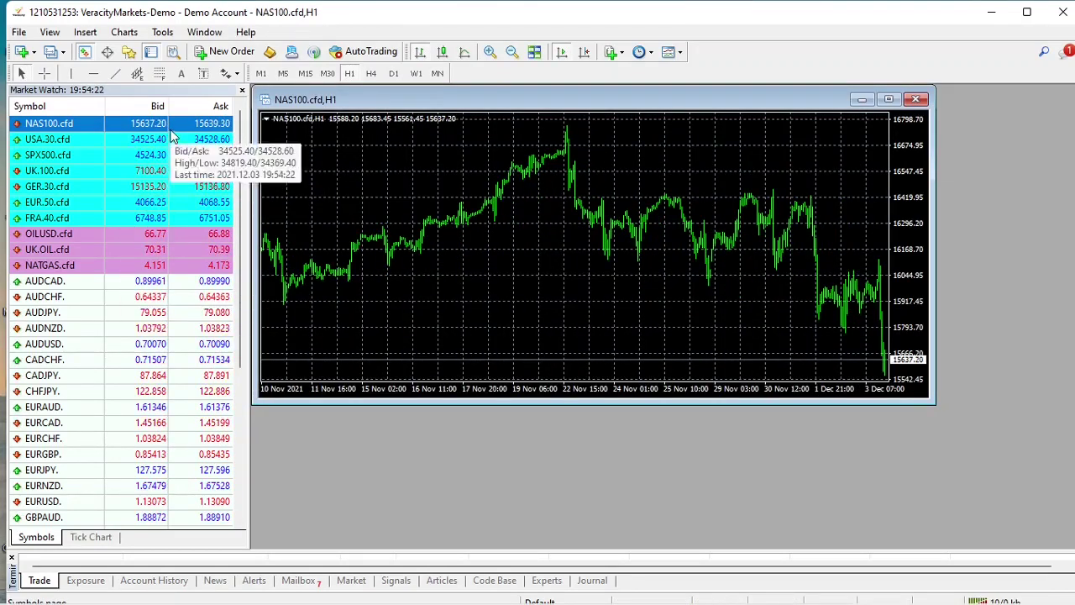
{"action": "right_click", "coordinate": [172, 142]}
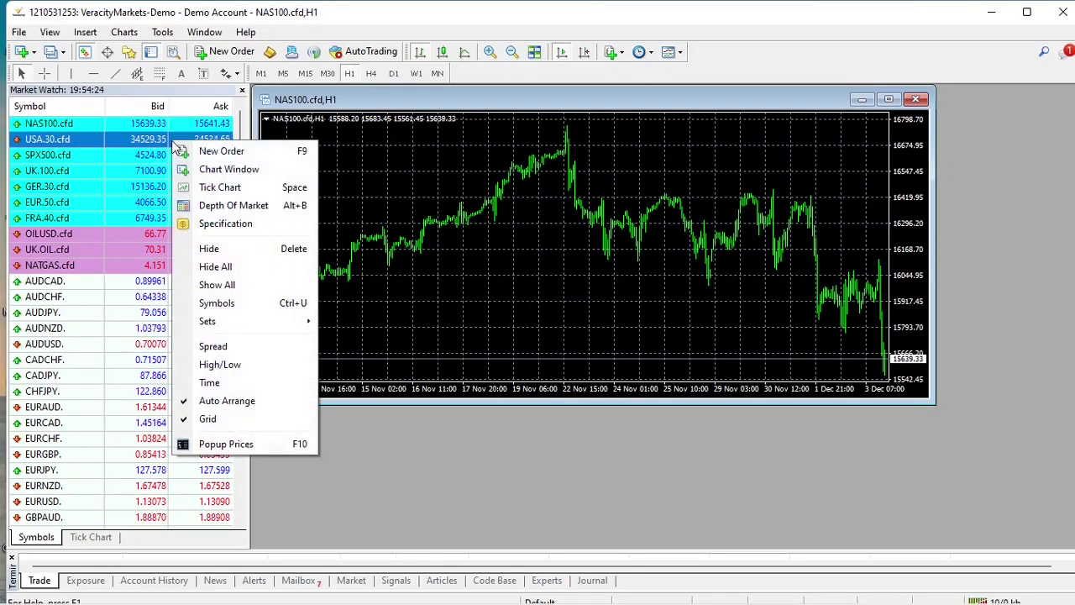
{"action": "left_click", "coordinate": [216, 171]}
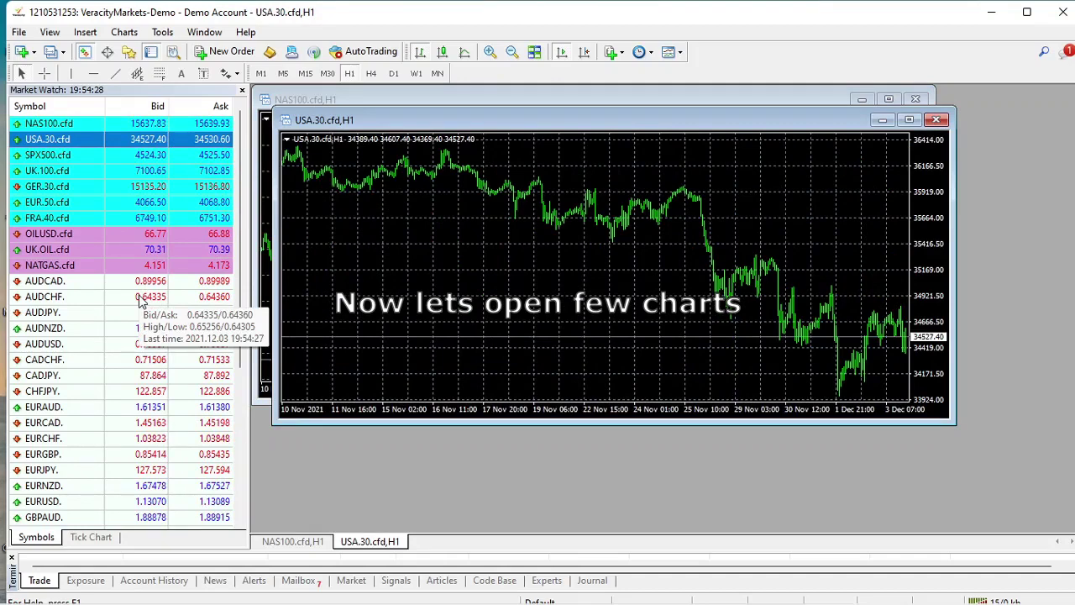
- Open chart windows for AUDCHF and CADCHF, and tile all four charts
{"action": "right_click", "coordinate": [141, 301]}
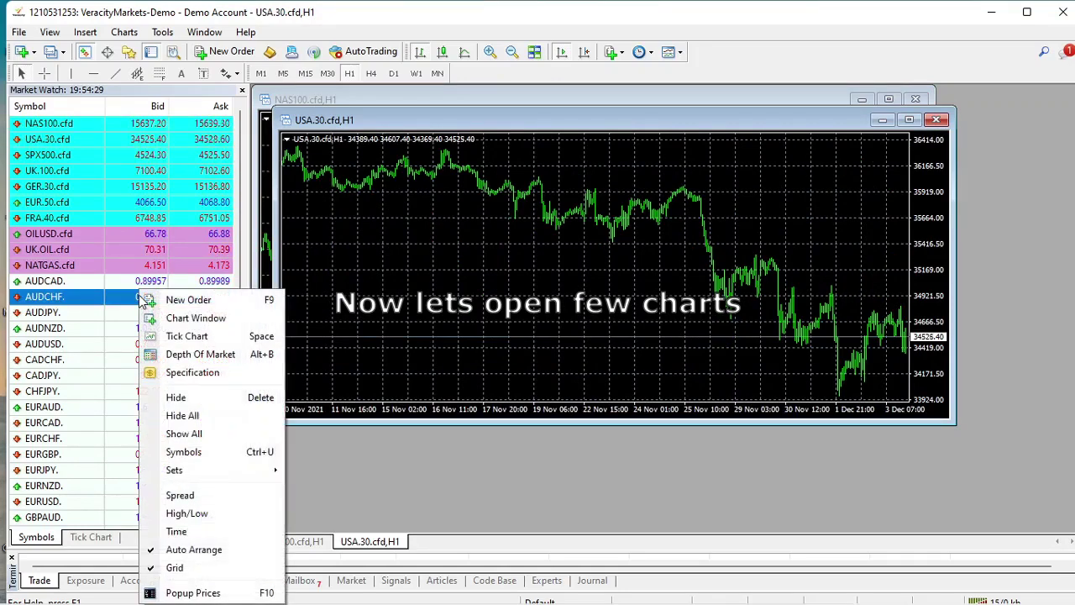
{"action": "left_click", "coordinate": [186, 319]}
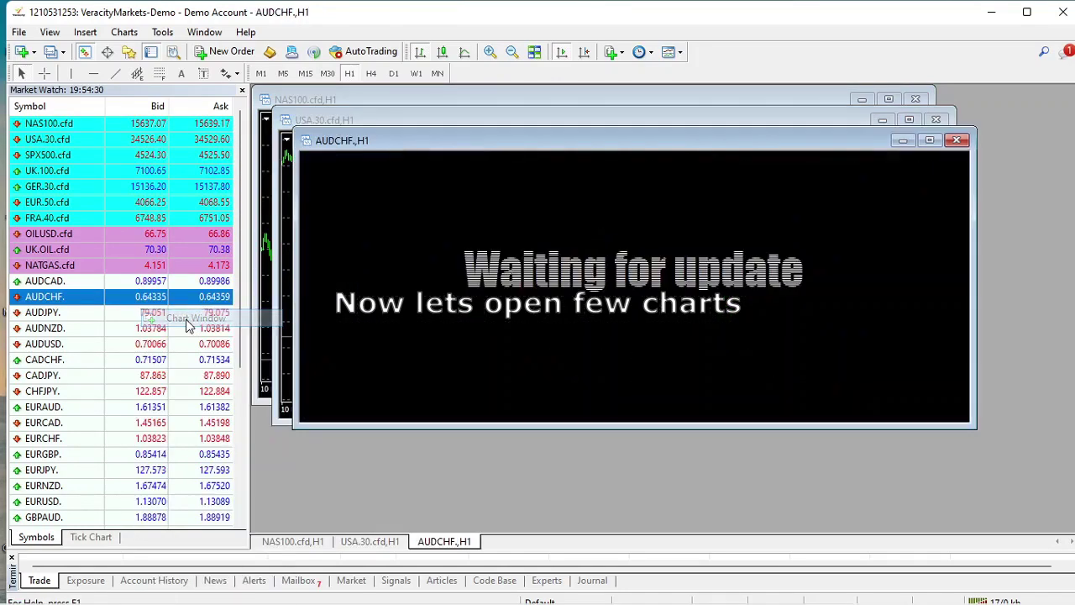
{"action": "left_click", "coordinate": [95, 362]}
{"action": "right_click", "coordinate": [95, 361]}
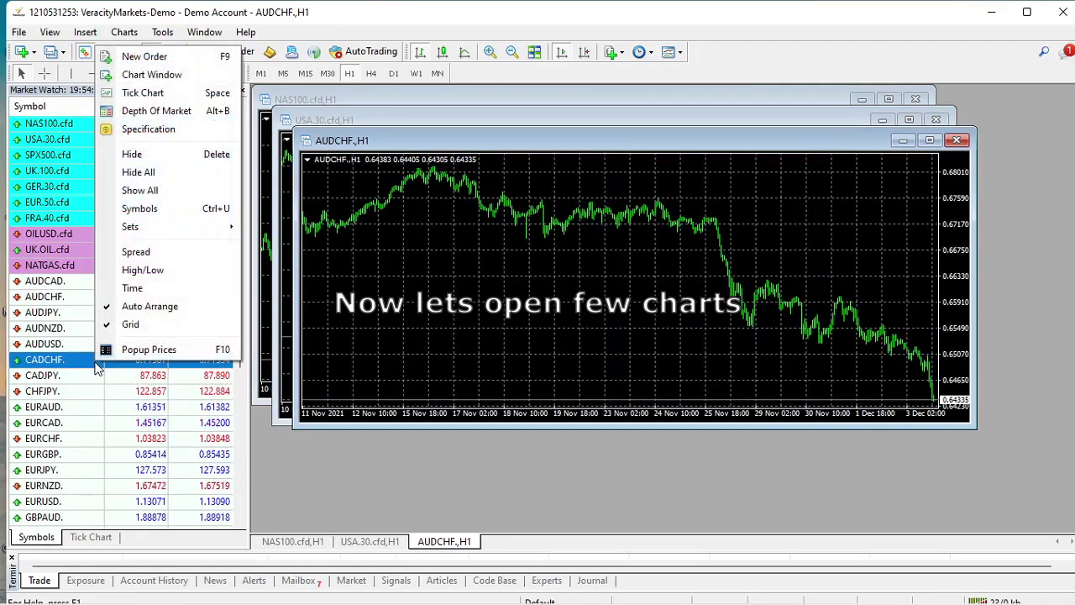
{"action": "left_click", "coordinate": [177, 77]}
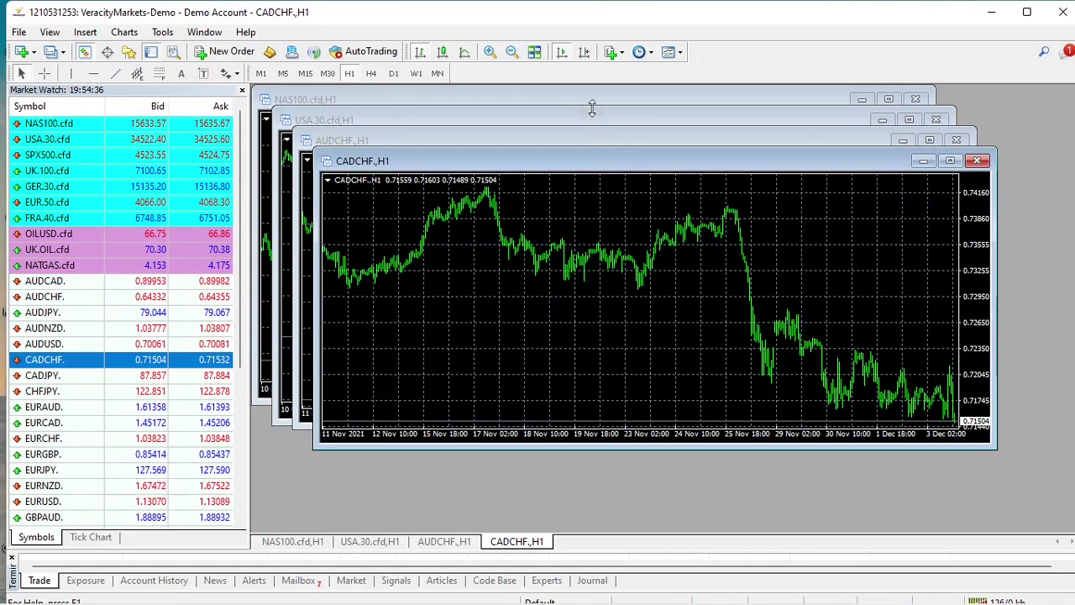
{"action": "left_click", "coordinate": [534, 54]}
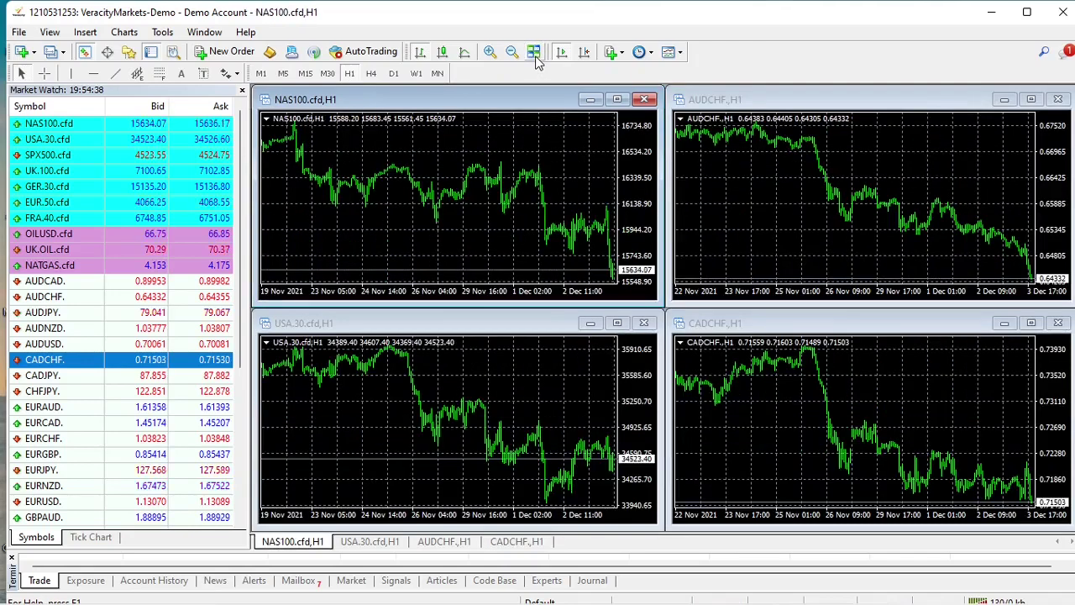
- Maximize the NAS100.cfd chart and load its history by displaying every timeframe in order from M1 to MN
{"action": "left_click", "coordinate": [616, 100]}
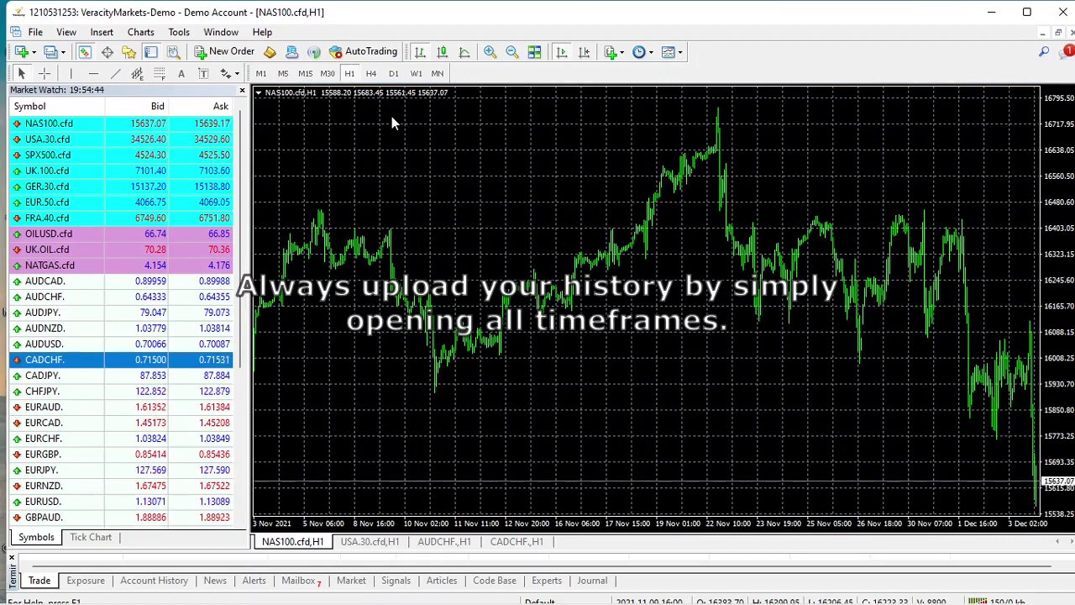
{"action": "left_click", "coordinate": [261, 74]}
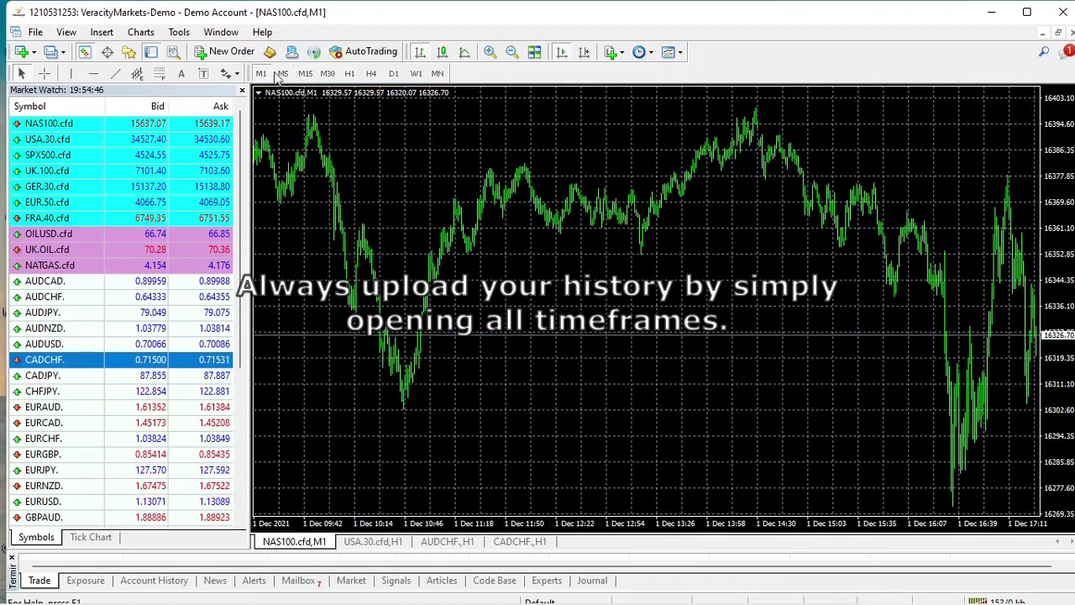
{"action": "left_click", "coordinate": [284, 74]}
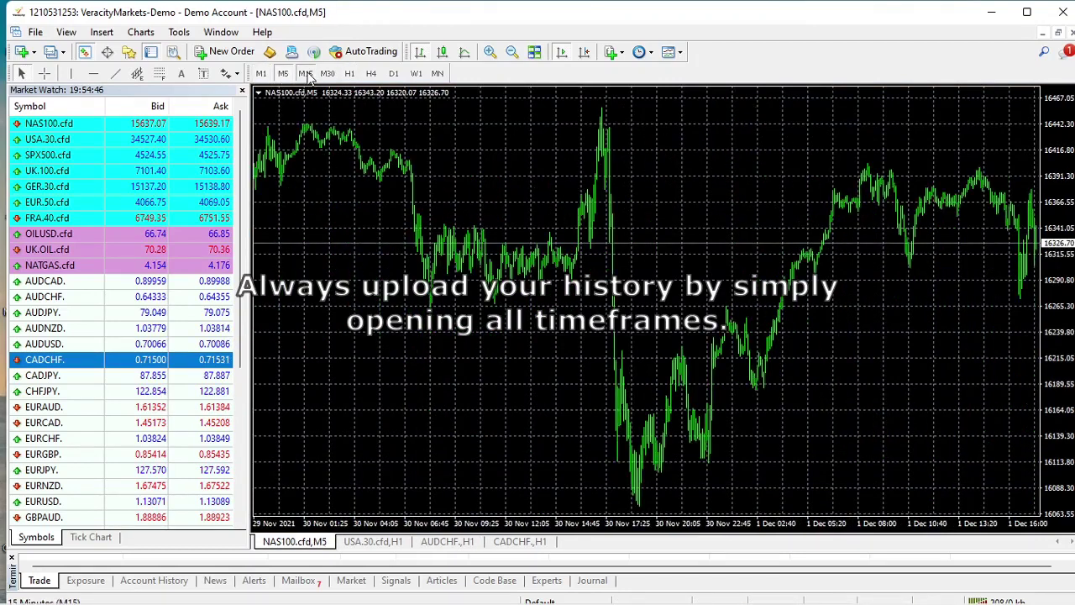
{"action": "left_click", "coordinate": [306, 74]}
{"action": "left_click", "coordinate": [327, 74]}
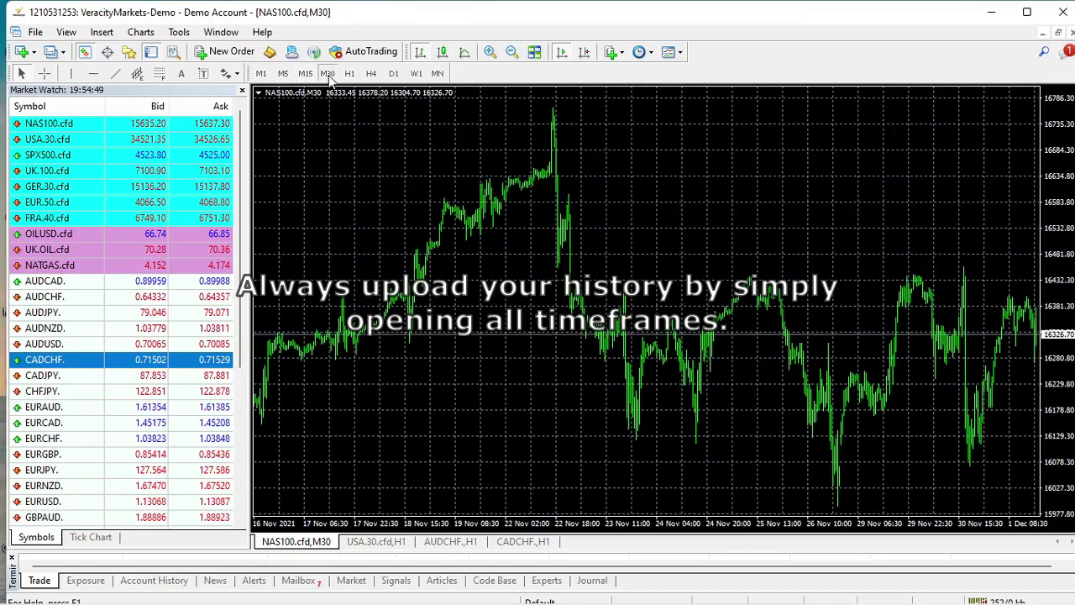
{"action": "left_click", "coordinate": [349, 74]}
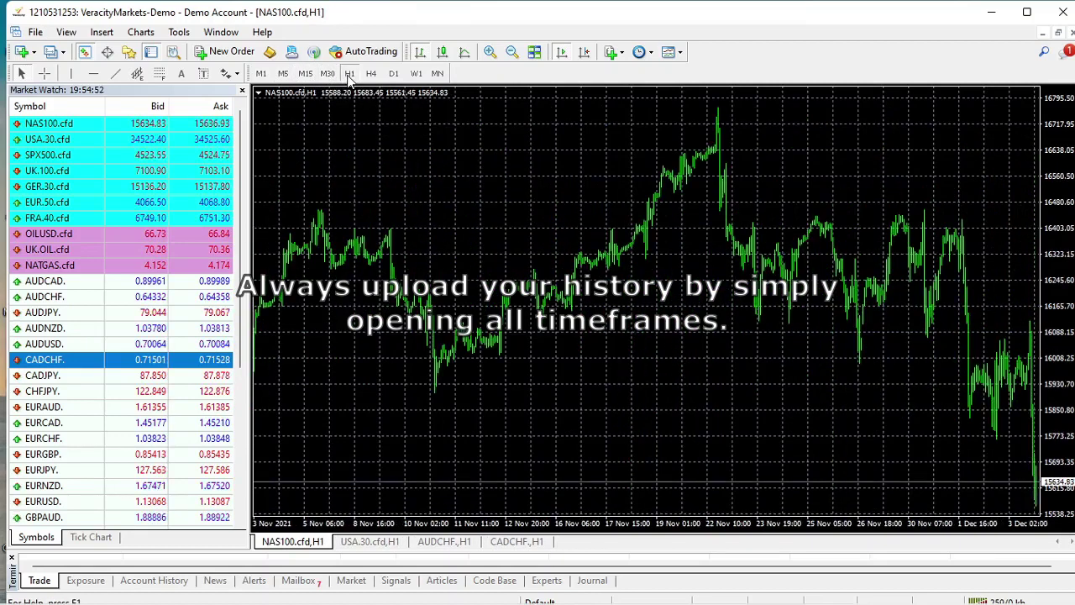
{"action": "left_click", "coordinate": [372, 73]}
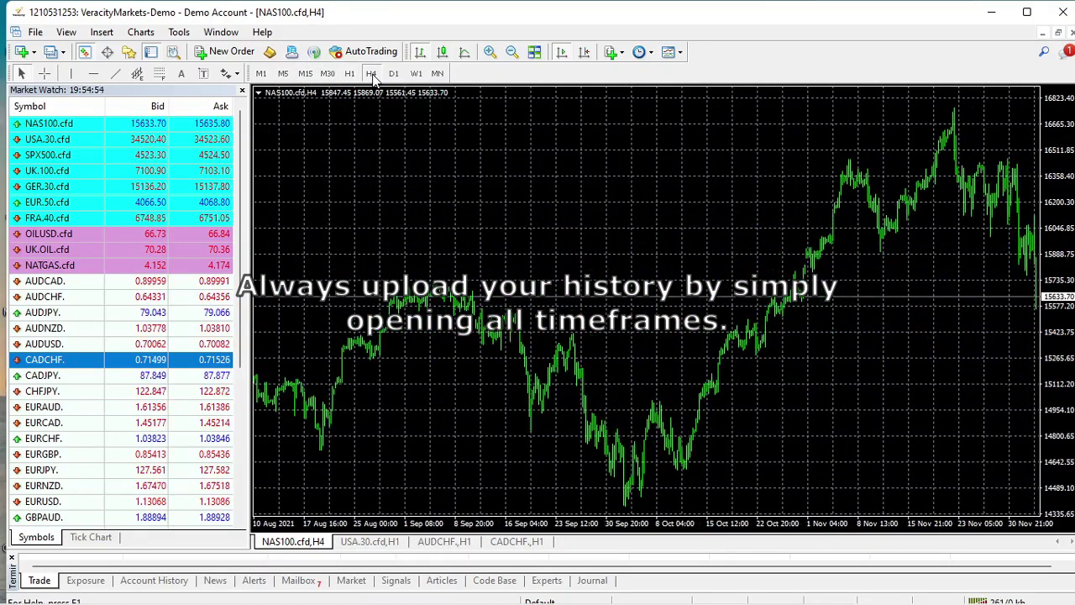
{"action": "left_click", "coordinate": [394, 74]}
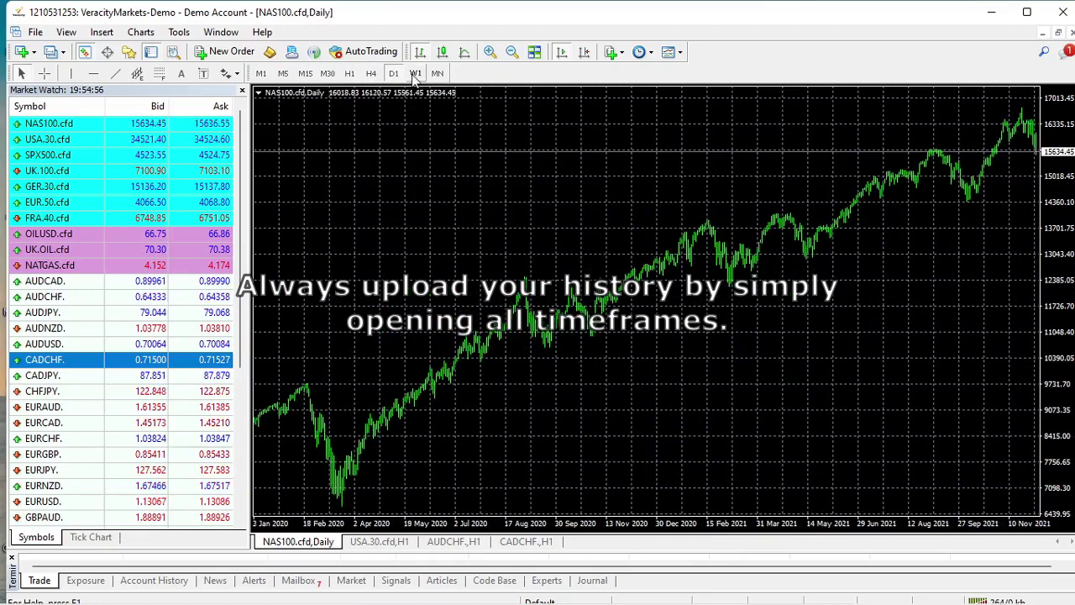
{"action": "left_click", "coordinate": [417, 74]}
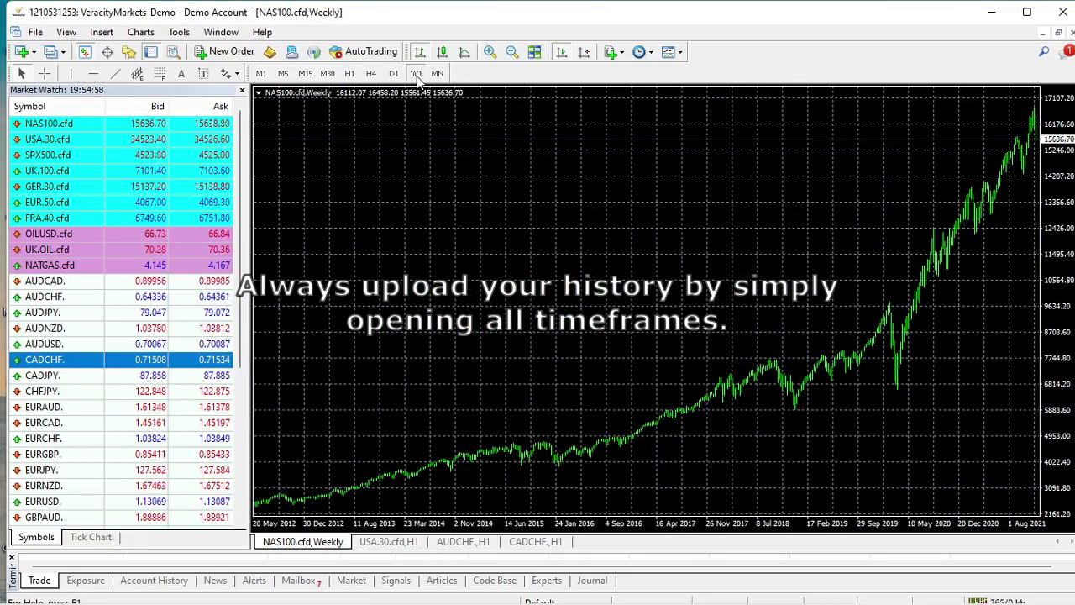
{"action": "left_click", "coordinate": [438, 74]}
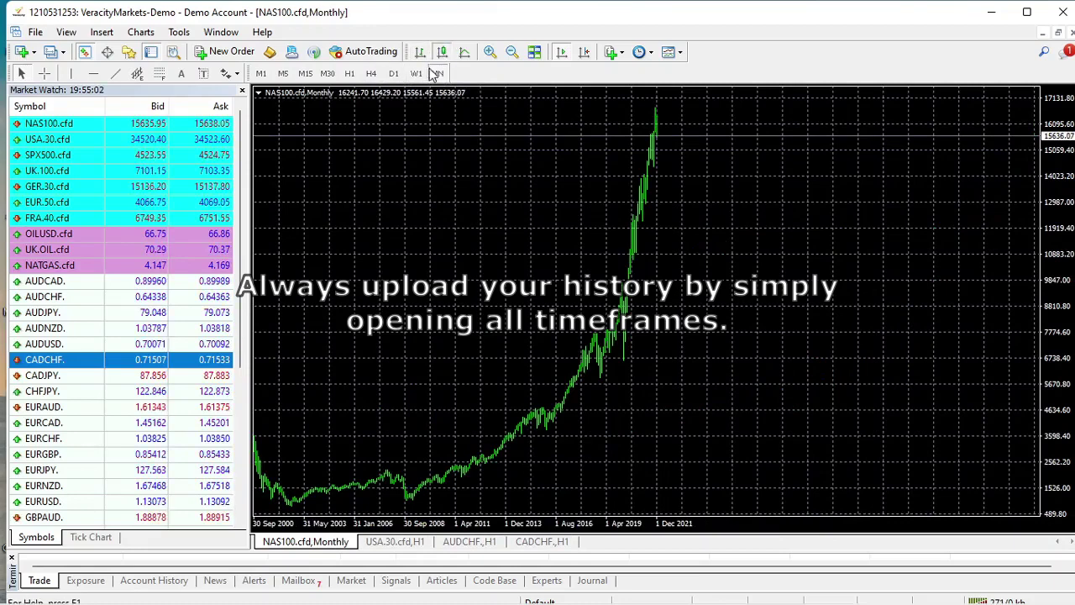
- Step the NAS100.cfd chart back through the W1, D1 and H4 timeframes and leave it on H1
{"action": "left_click", "coordinate": [417, 74]}
{"action": "left_click", "coordinate": [394, 74]}
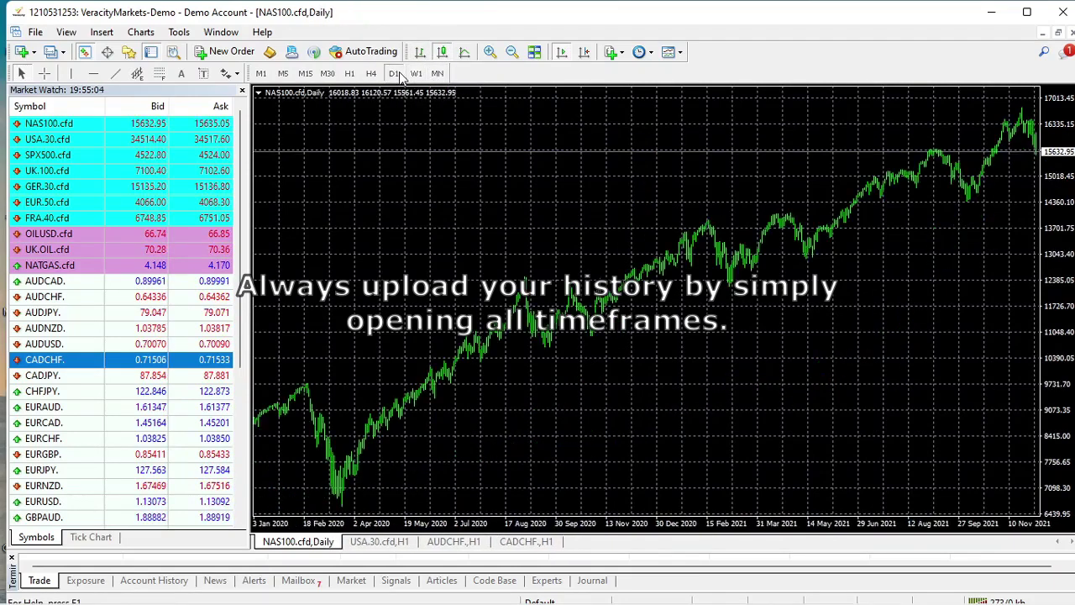
{"action": "left_click", "coordinate": [370, 74]}
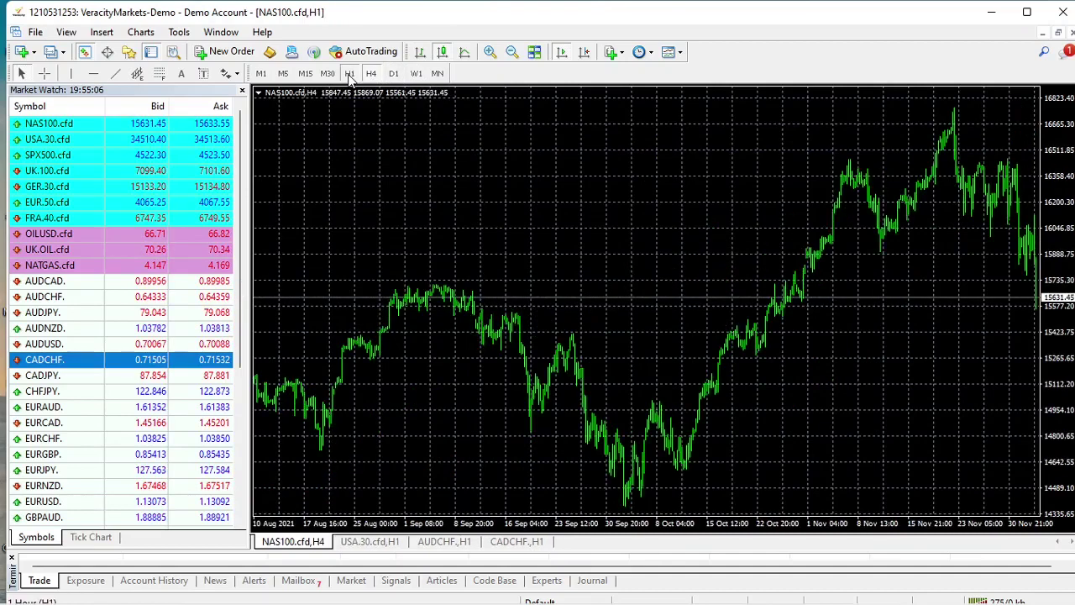
{"action": "left_click", "coordinate": [350, 74]}
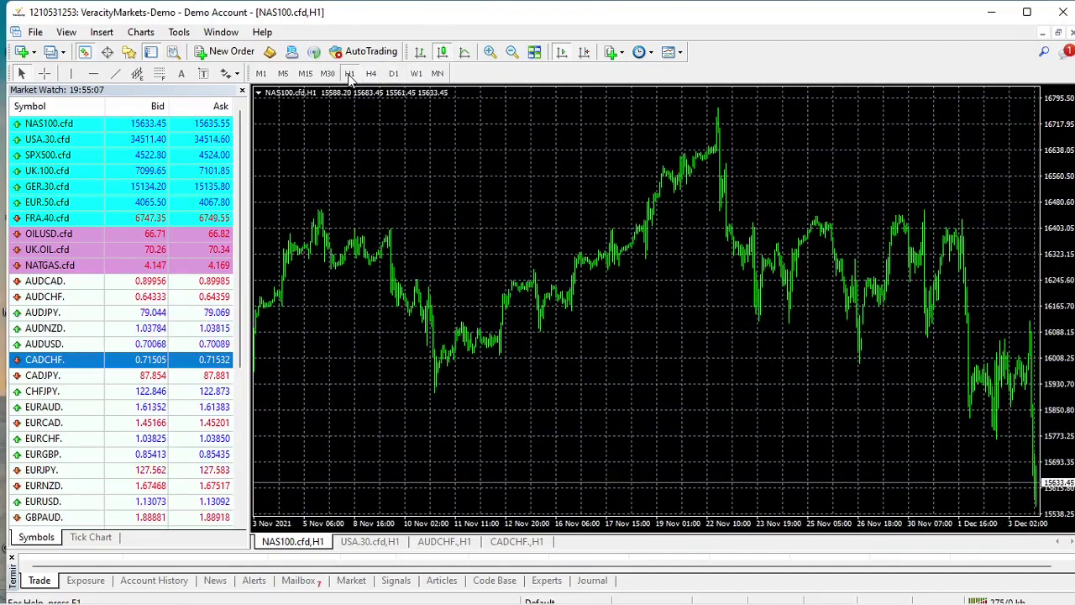
- Bring up the USA.30.cfd chart and start loading its history with the M1 timeframe
{"action": "left_click", "coordinate": [371, 542]}
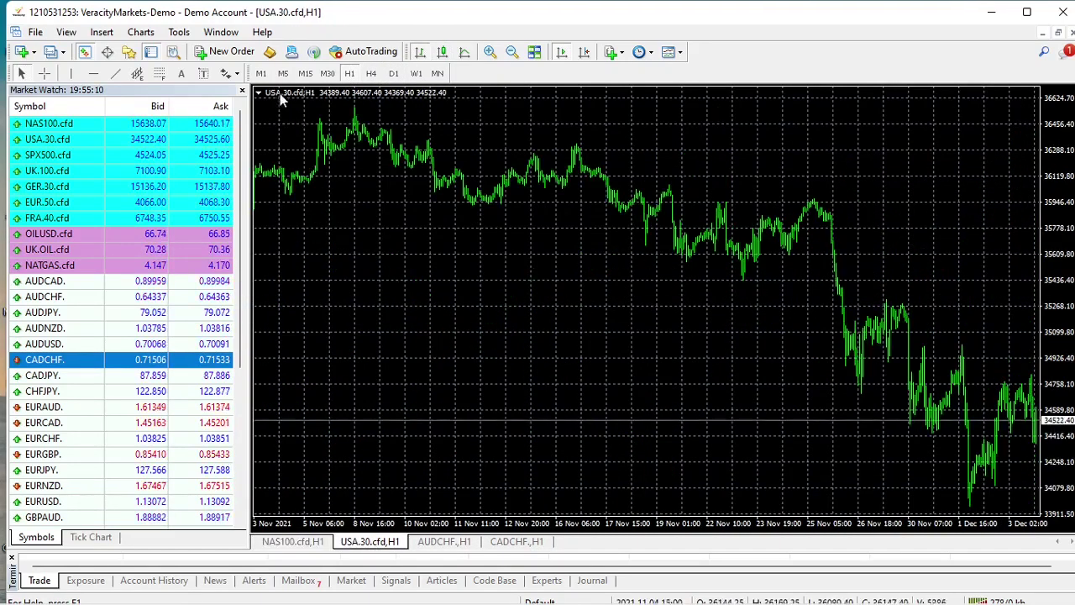
{"action": "left_click", "coordinate": [261, 74]}
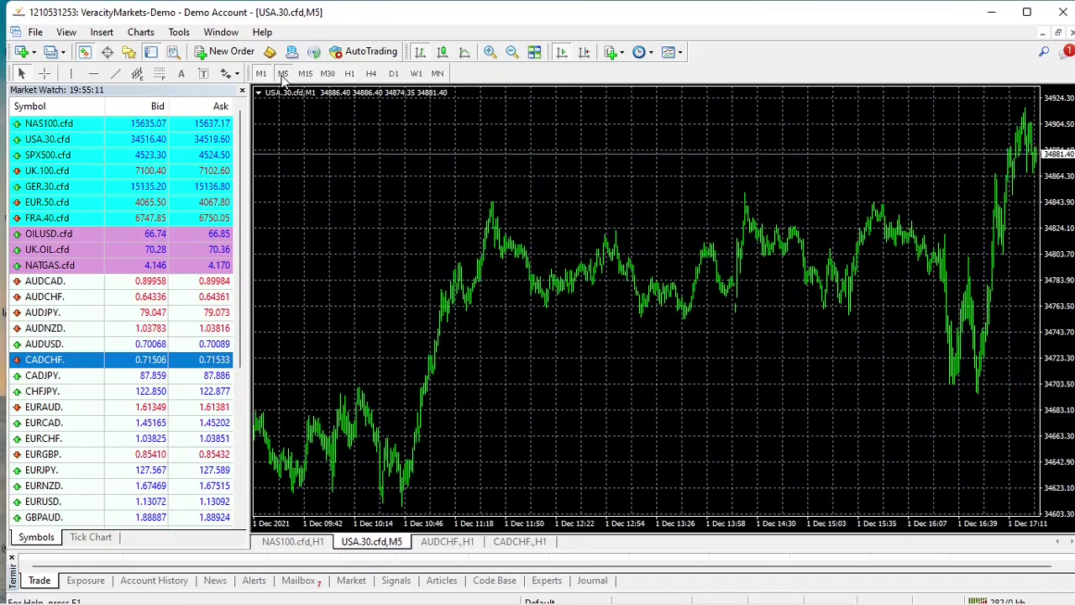